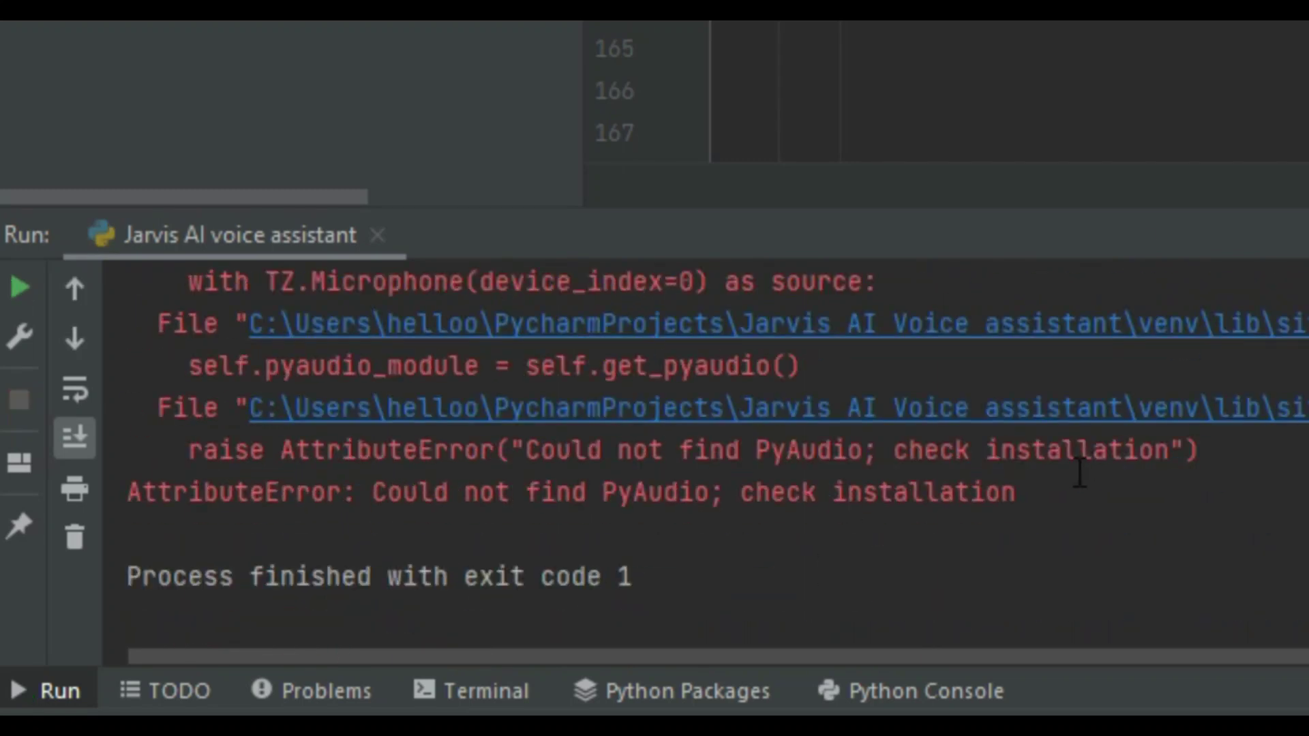
- Rerun the Jarvis AI voice assistant script and confirm the 'Could not find PyAudio' error
left_click_drag(1063, 485, 370, 501)
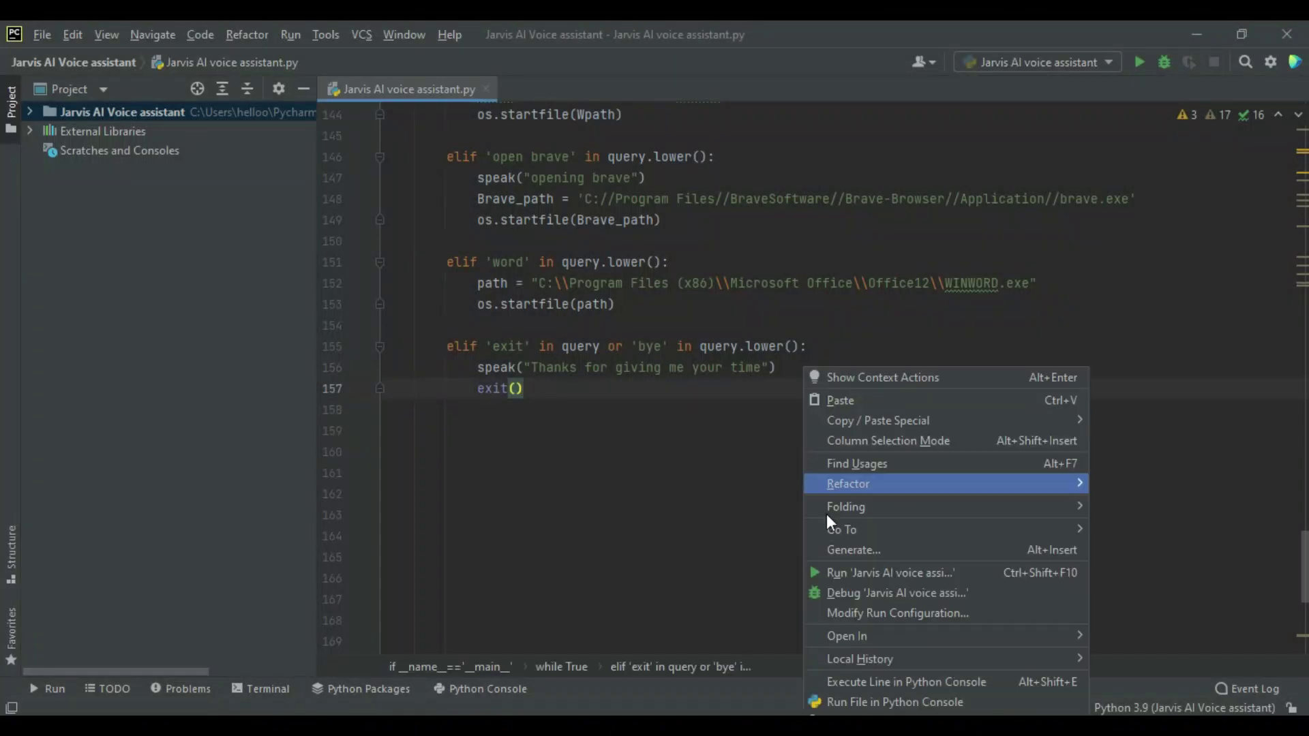
left_click(857, 568)
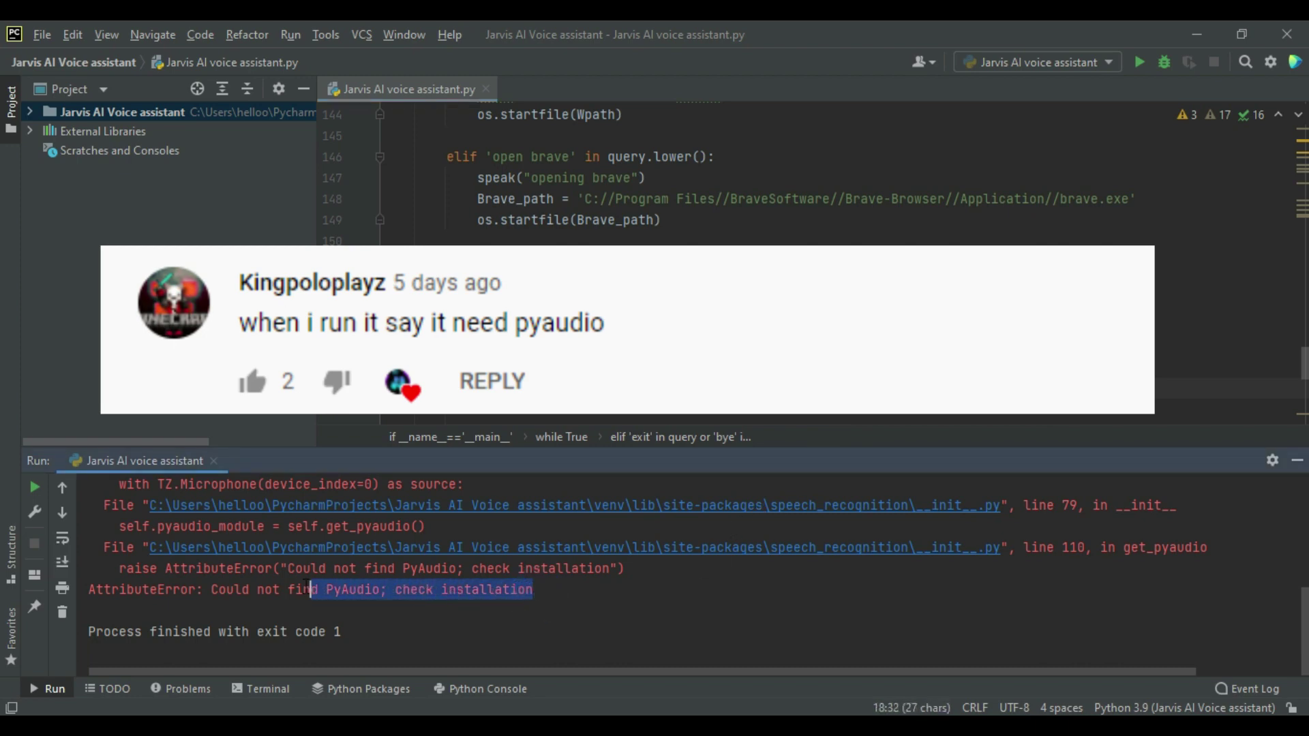
- Look over the PyAudio error text in the Run window, then minimize PyCharm
left_click_drag(534, 592, 211, 589)
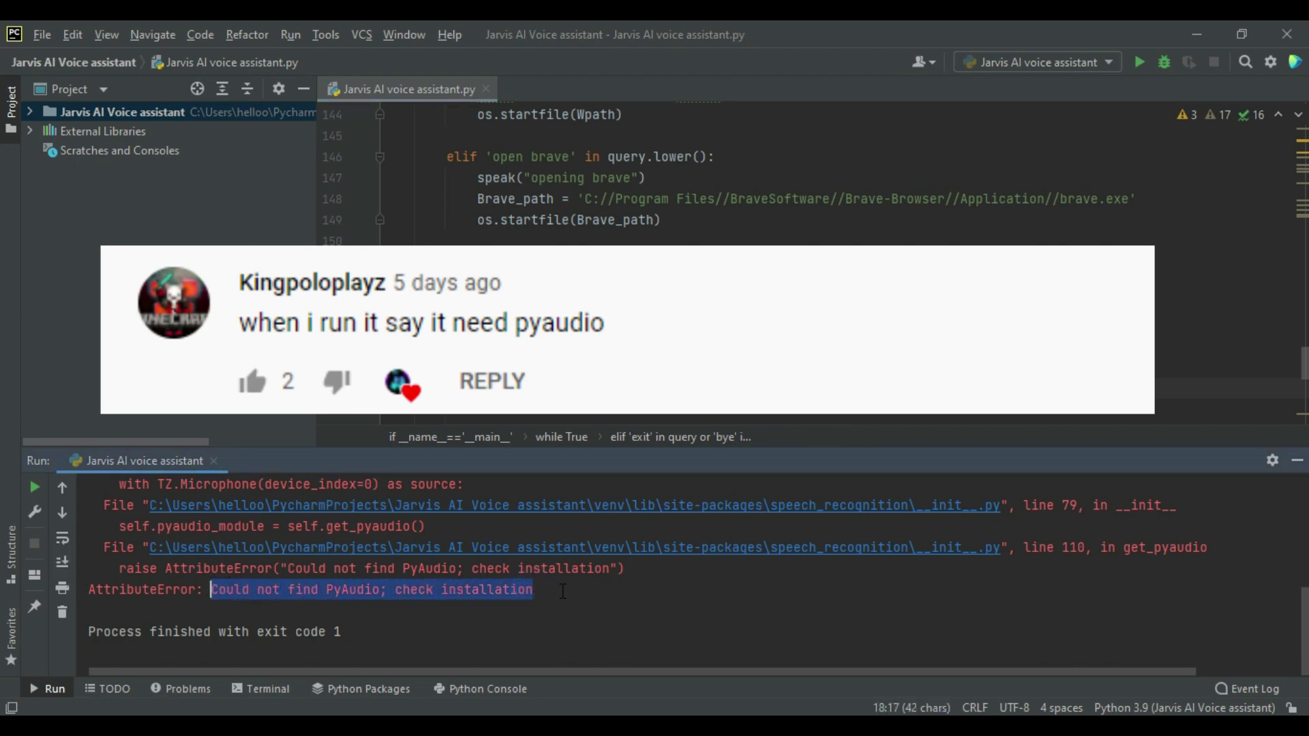
left_click(596, 587)
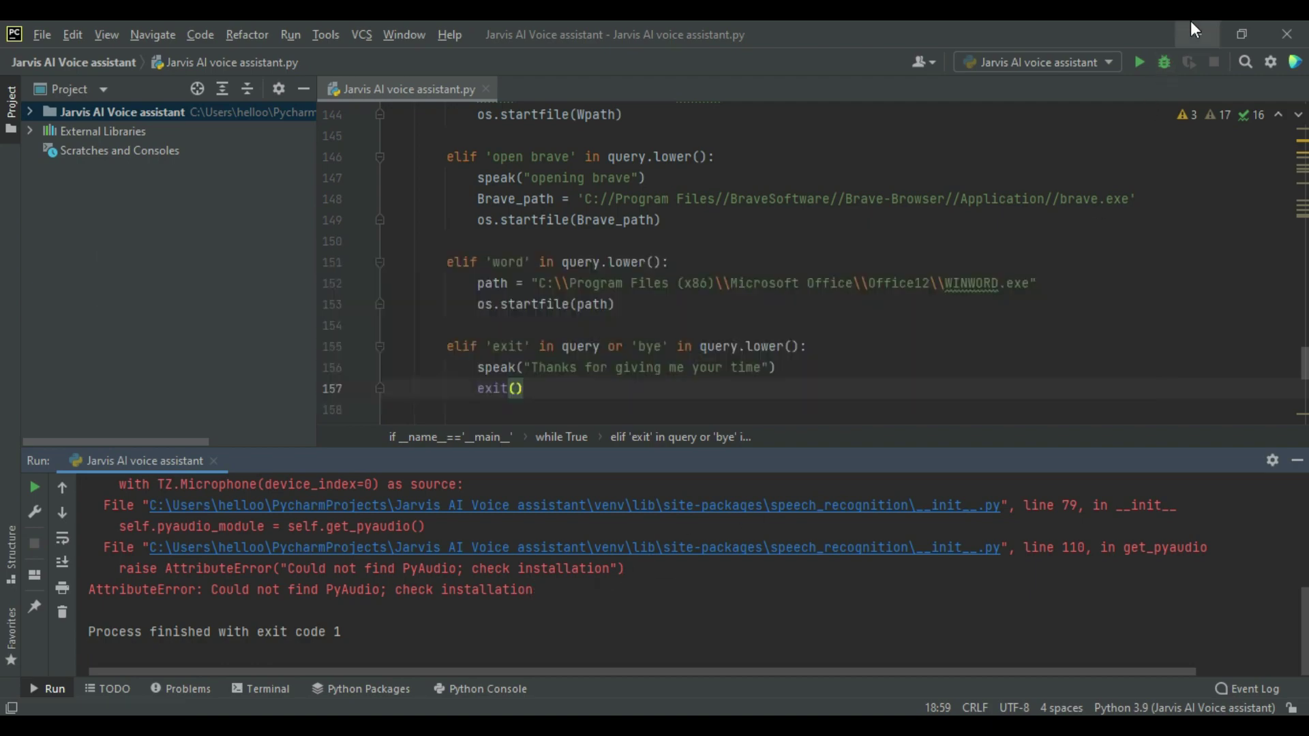
left_click(1190, 23)
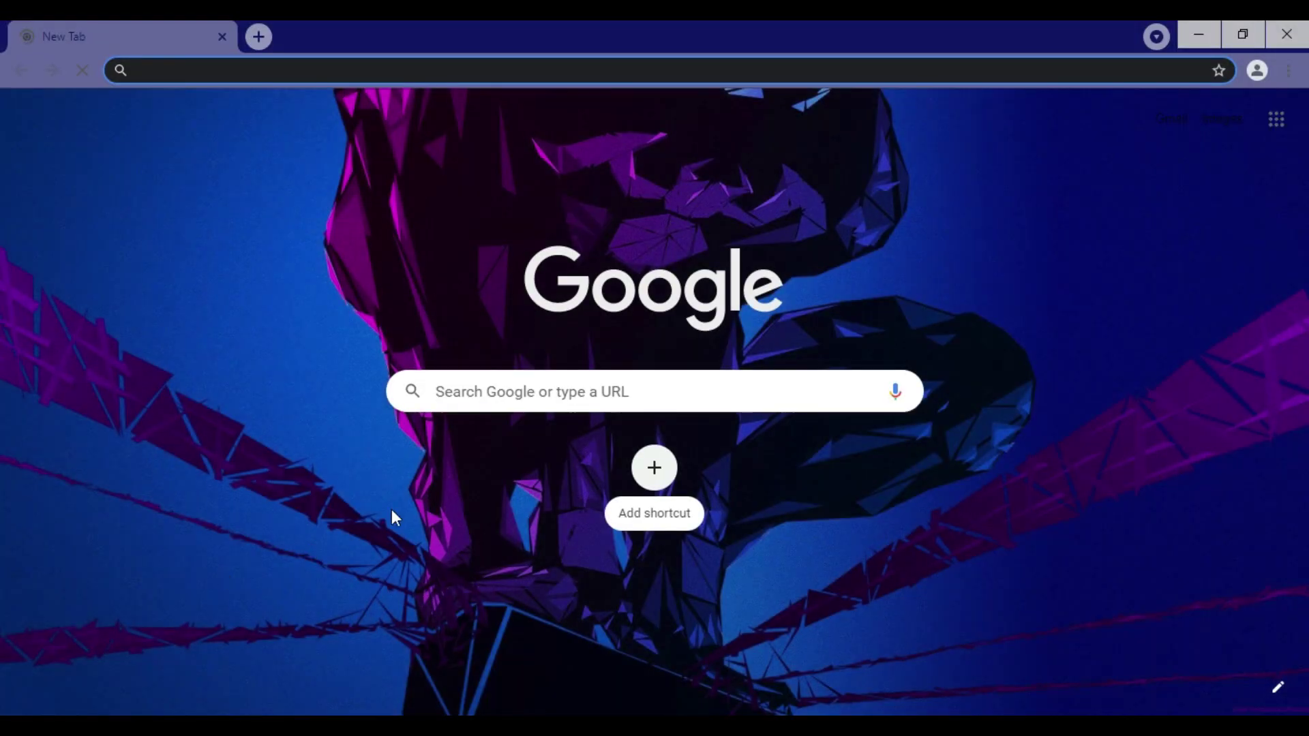
- Google 'python unofficial binaries', correcting a typo in the query
left_click(528, 394)
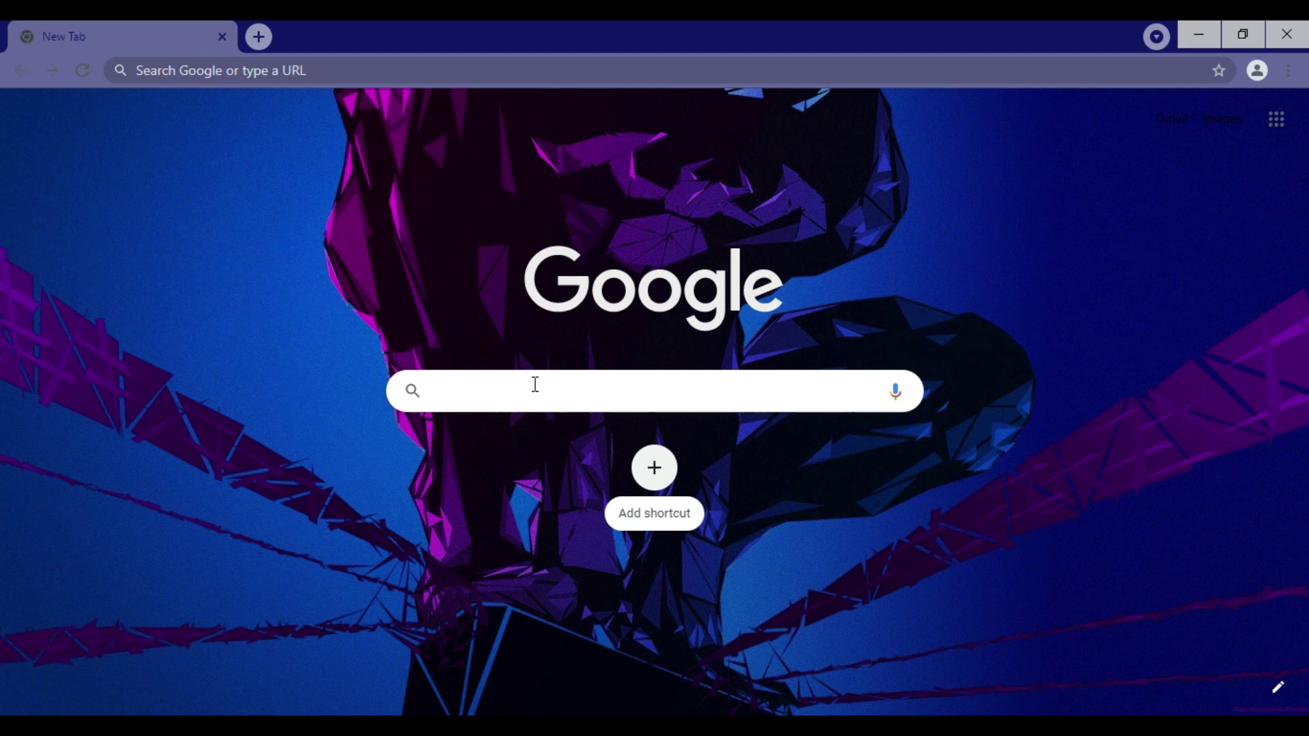
type("pyho")
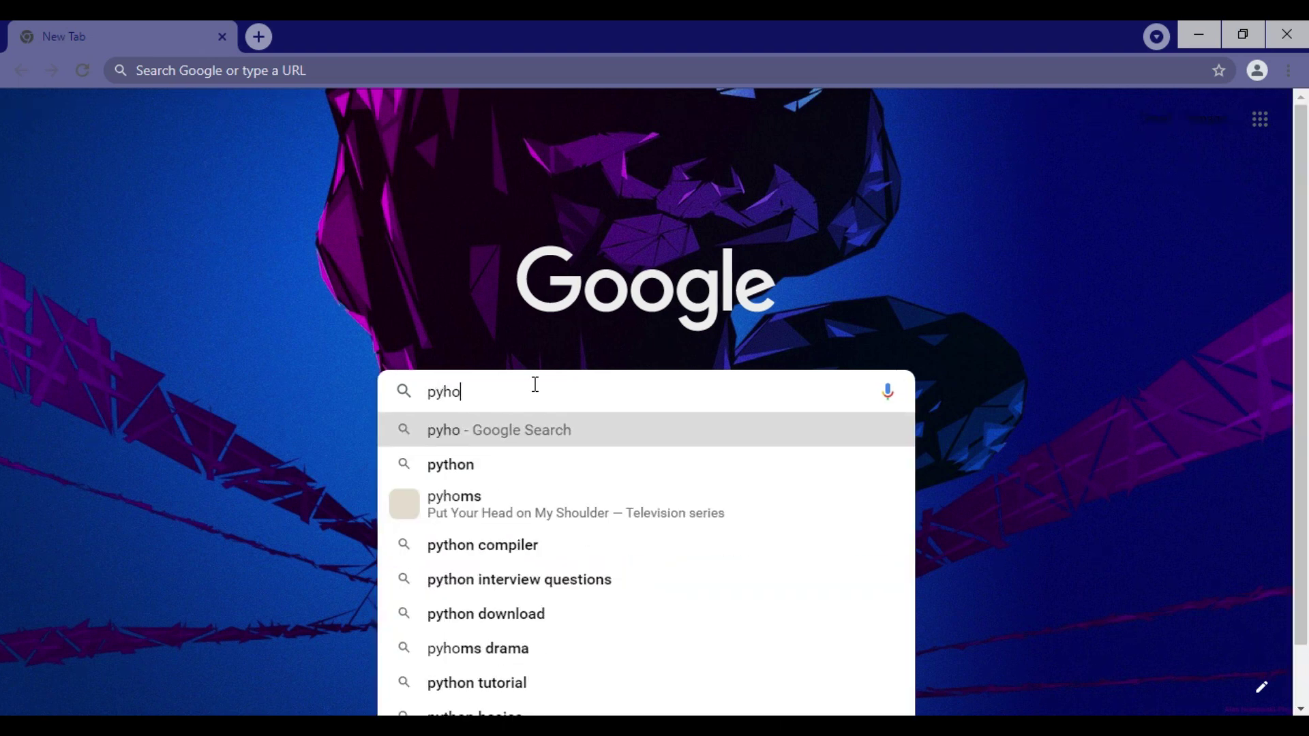
type("n")
key("BackSpace")
key("BackSpace")
key("BackSpace")
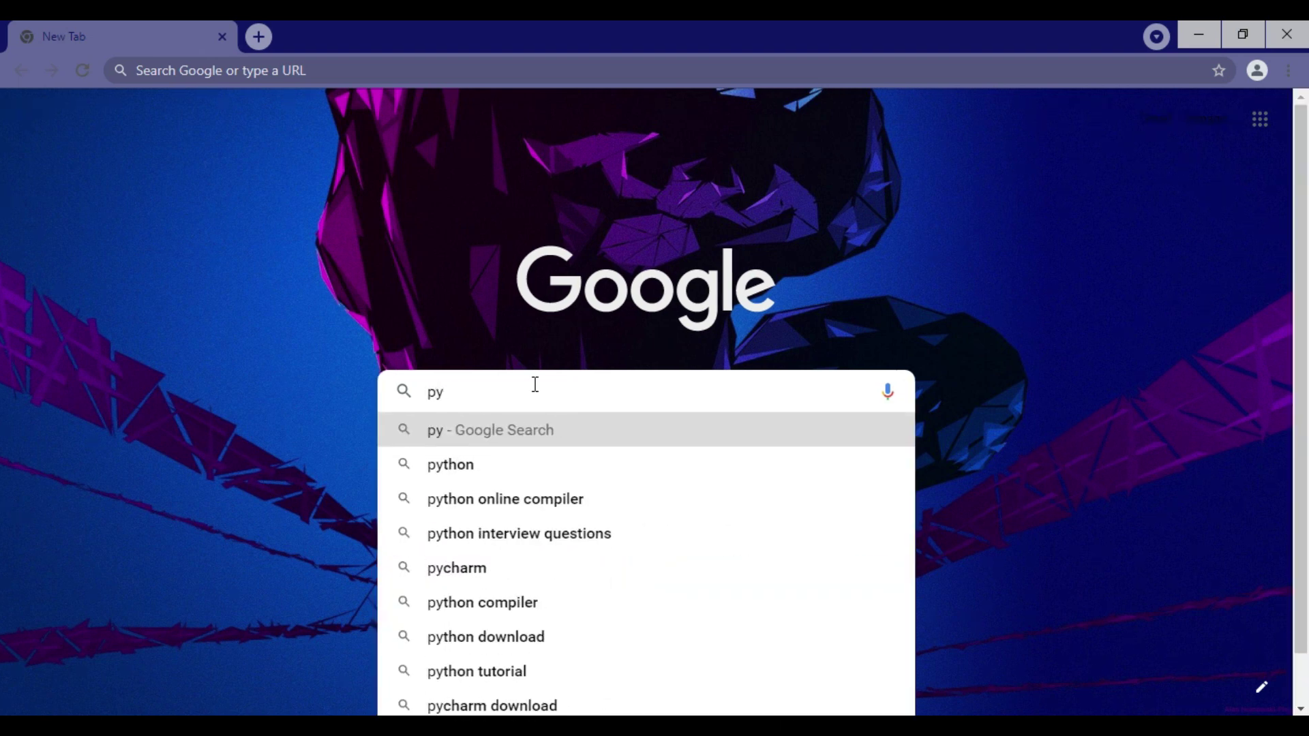
type("thon unof")
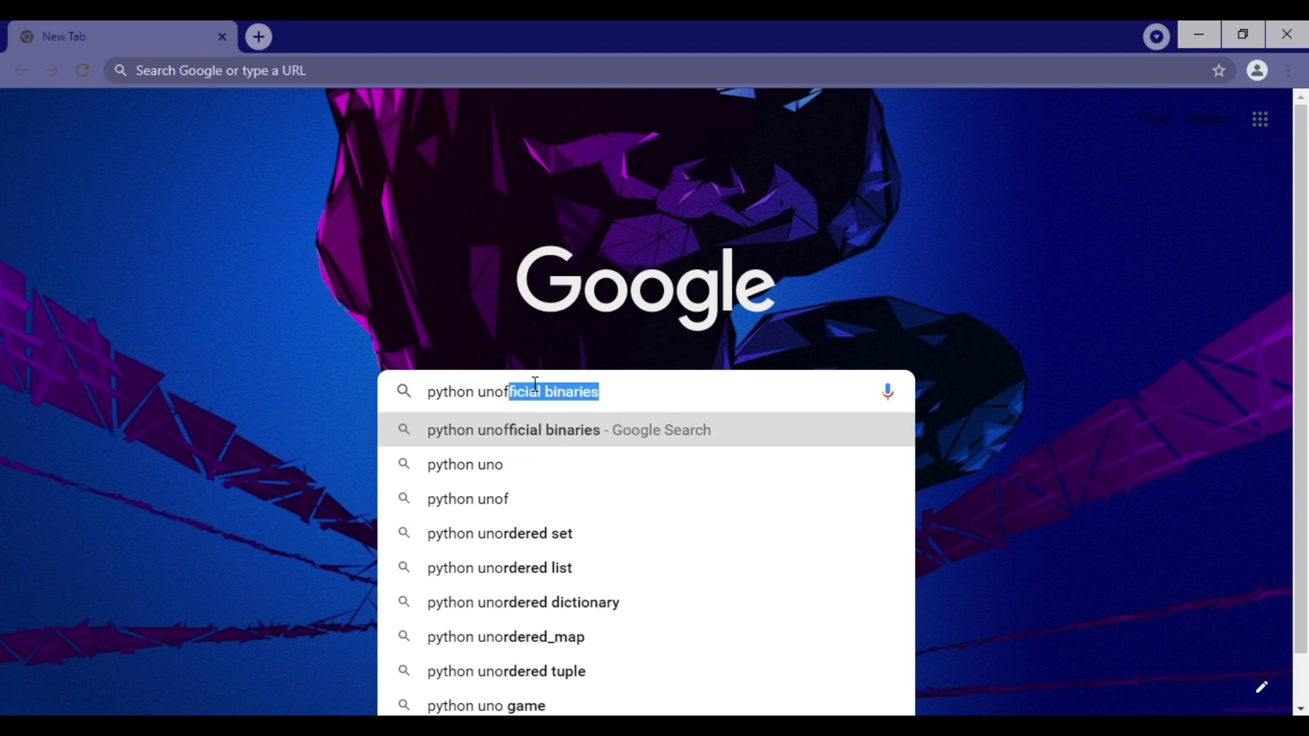
type("fi")
key("Return")
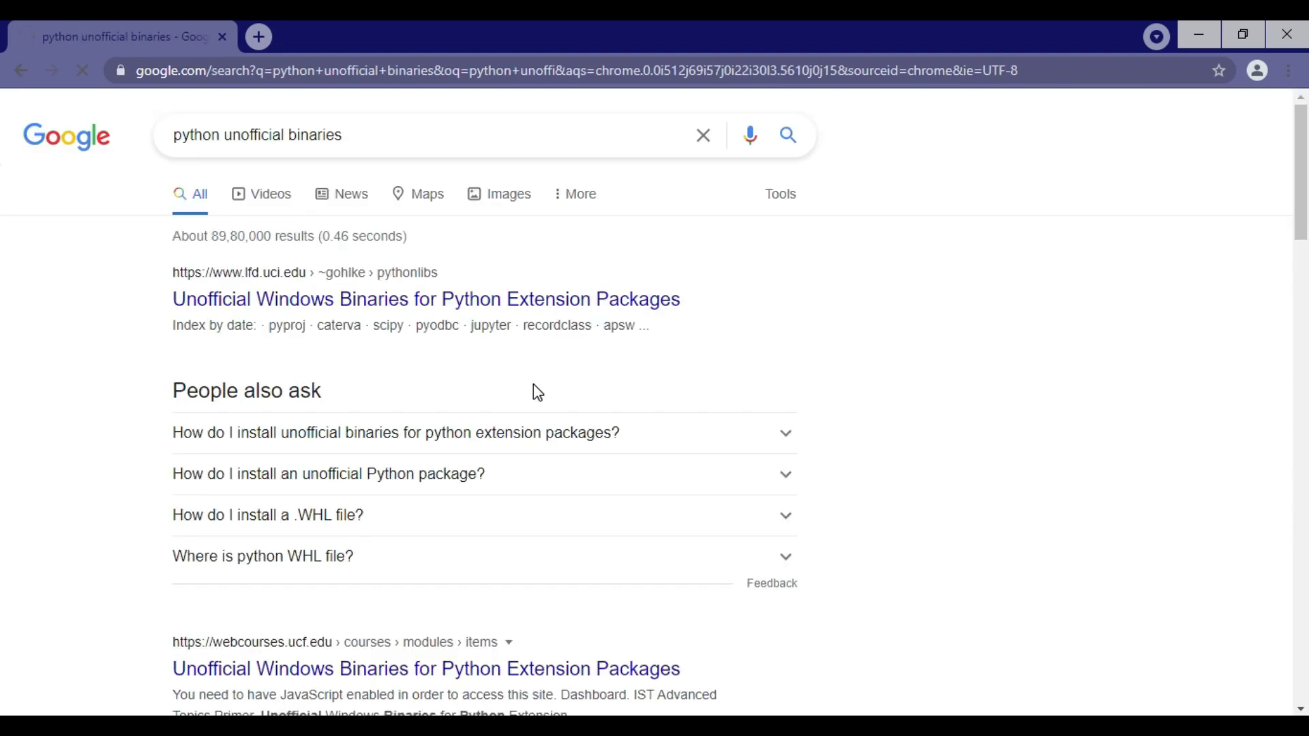
- Open the lfd.uci.edu Unofficial Windows Binaries page and step through its 'pyaudio' find matches
left_click(485, 310)
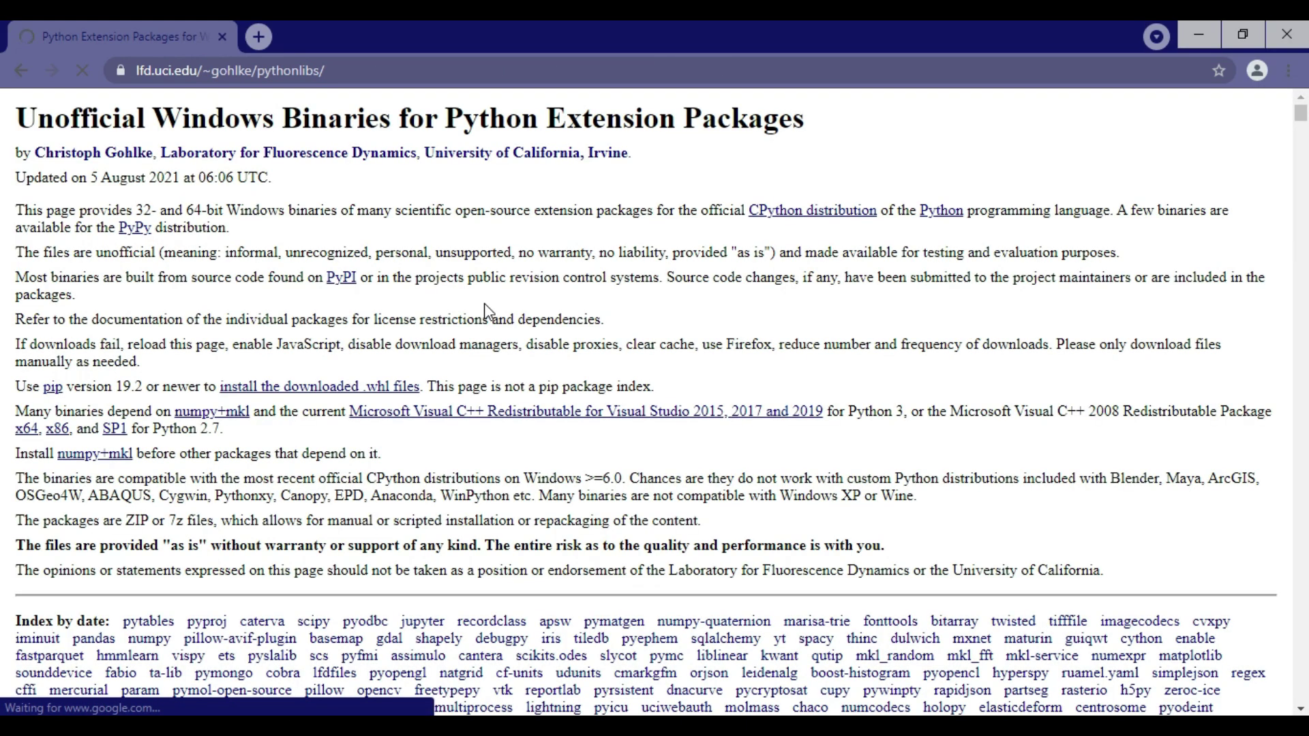
scroll(483, 303, "down", 4)
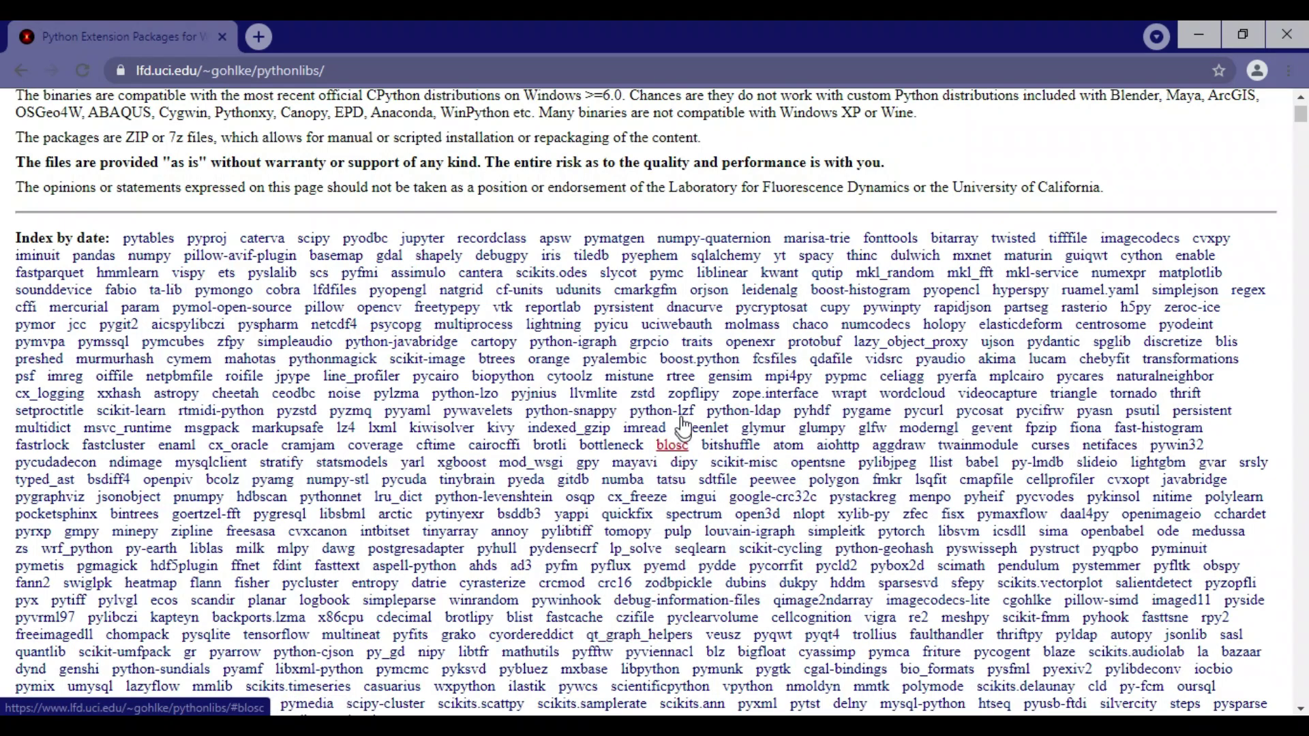
scroll(682, 422, "up", 3)
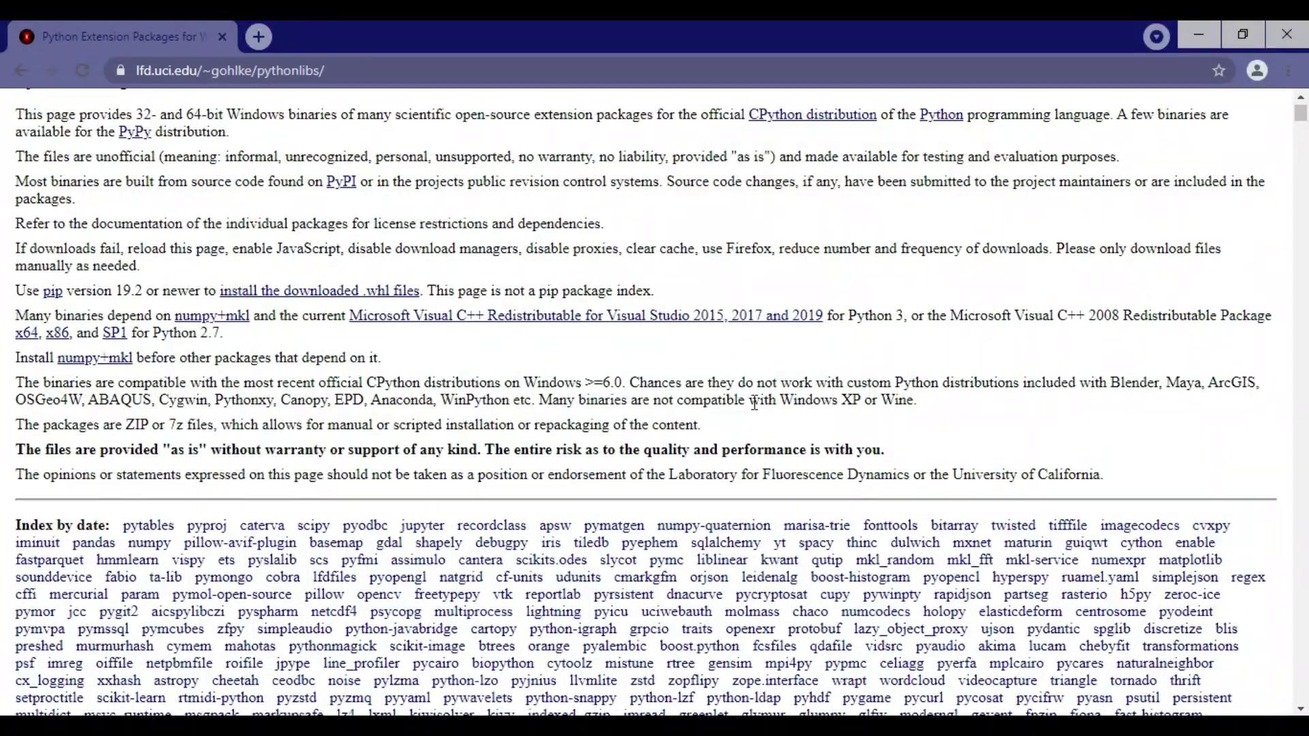
key("ctrl+f")
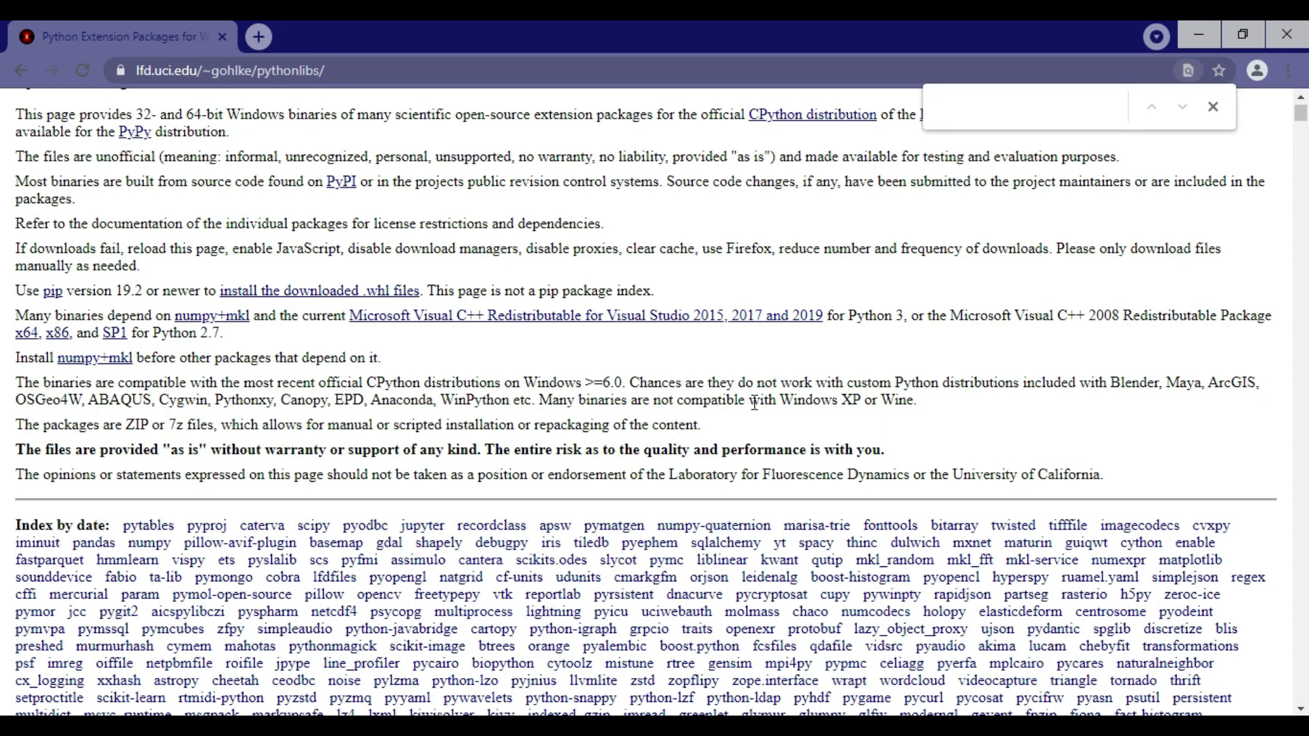
type("pya")
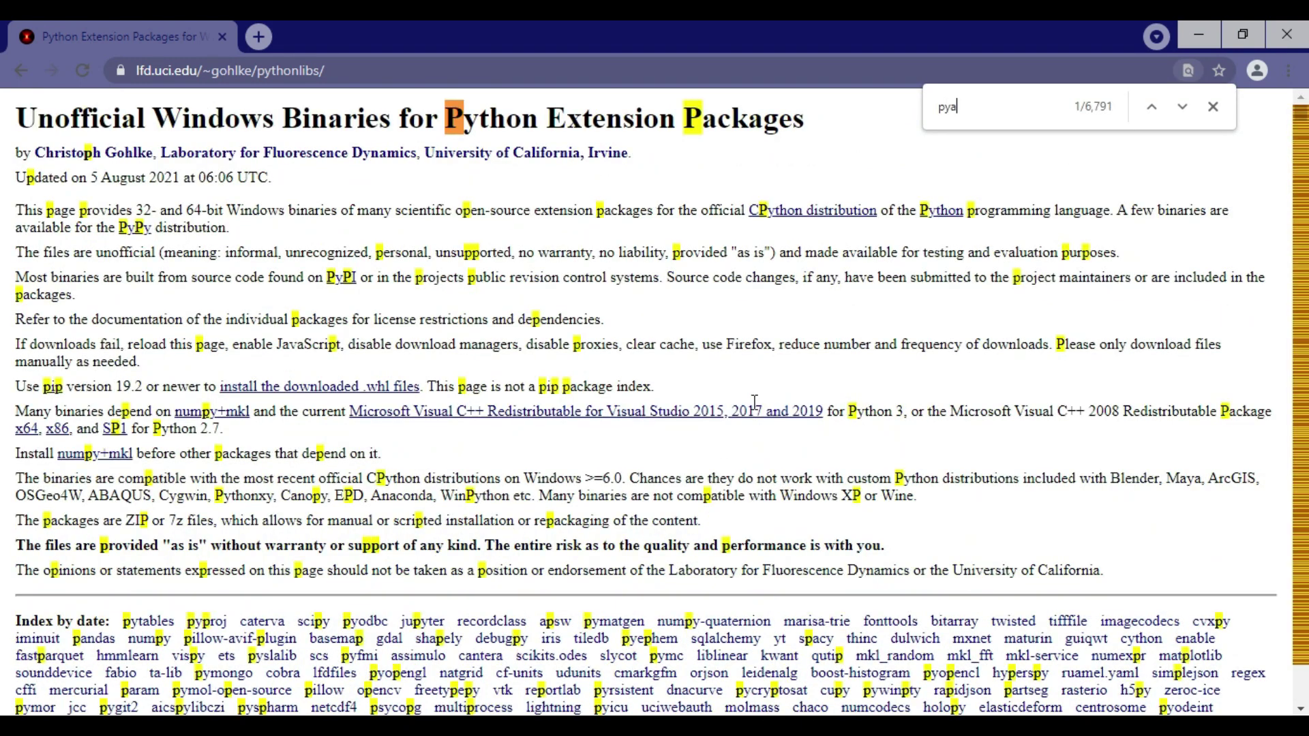
type("udio")
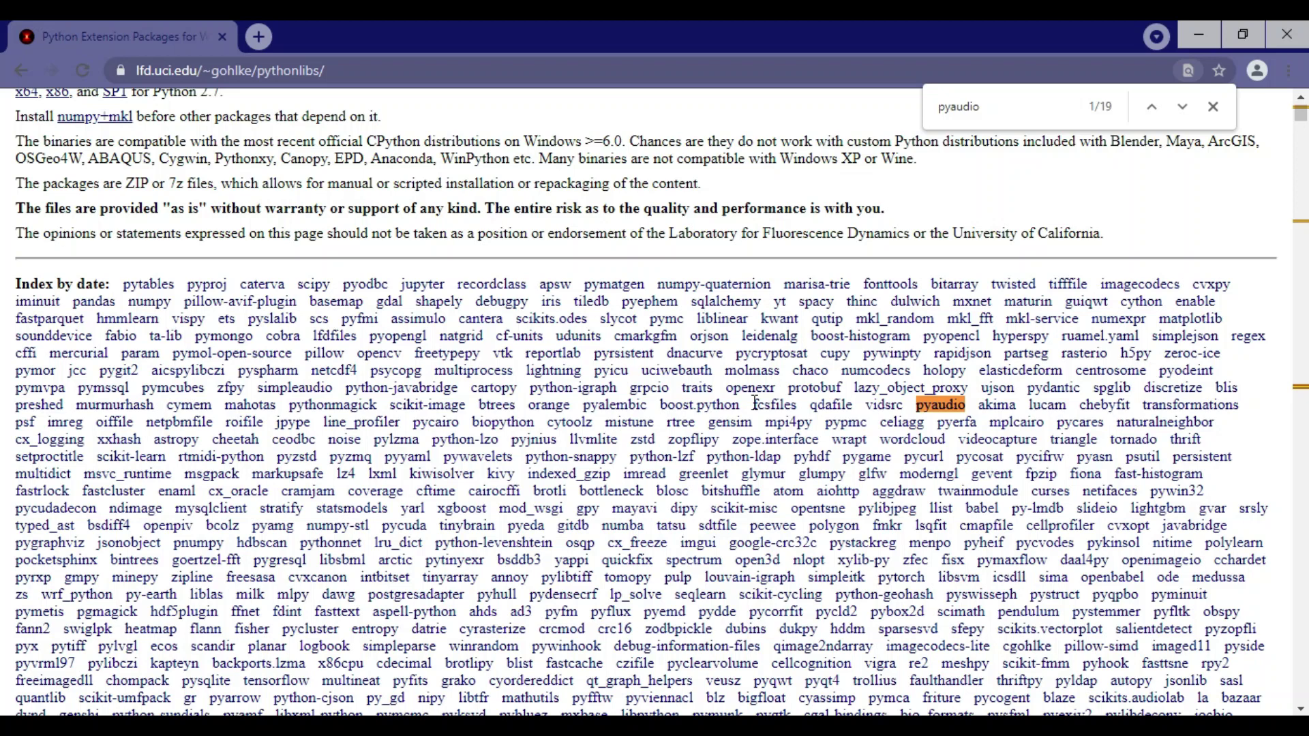
key("Return")
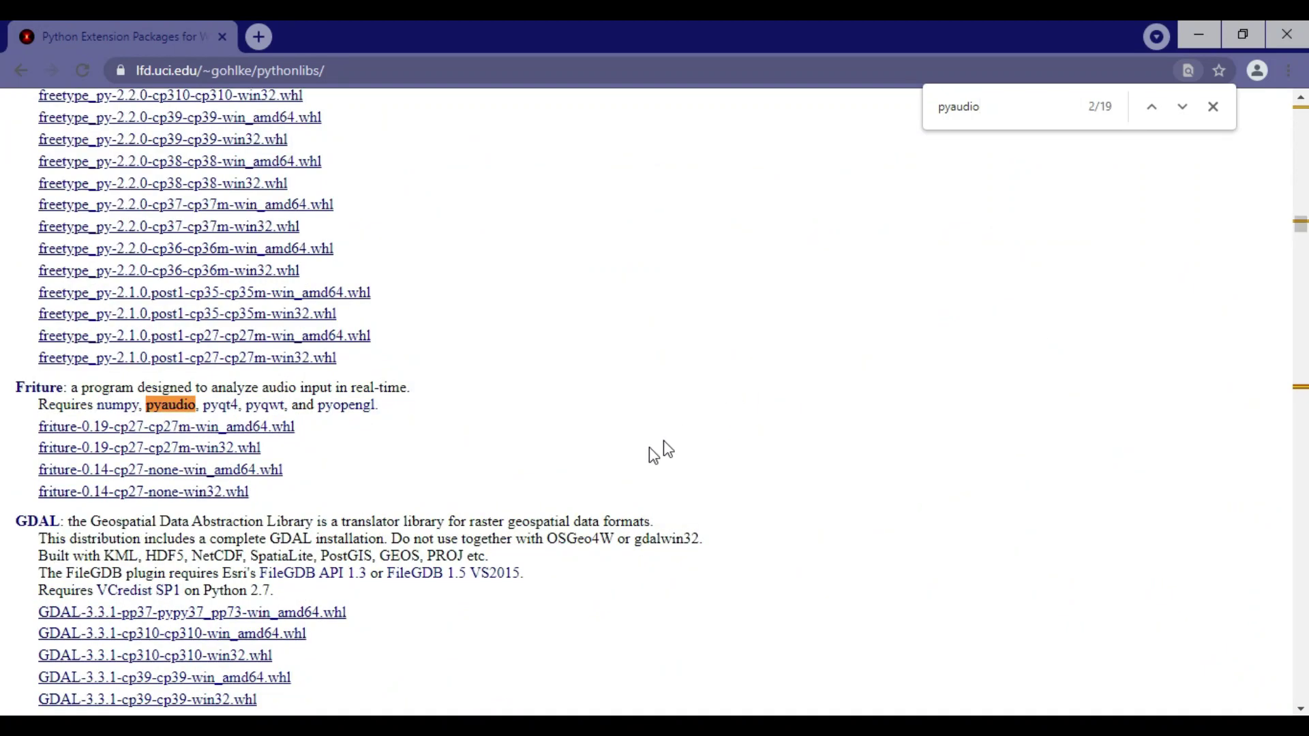
- Download PyAudio-0.2.11-cp39-cp39-win_amd64.whl from the PyAudio section, then minimize Chrome
left_click(170, 405)
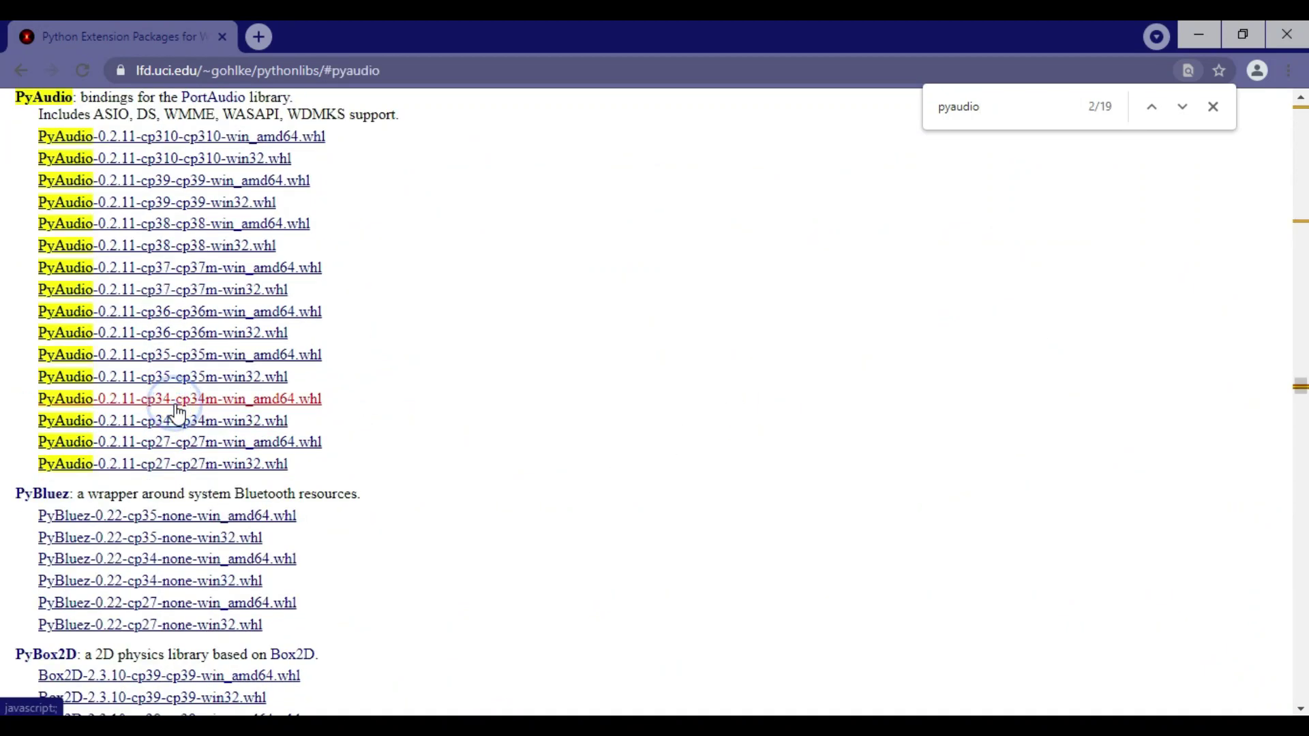
scroll(194, 411, "up", 2)
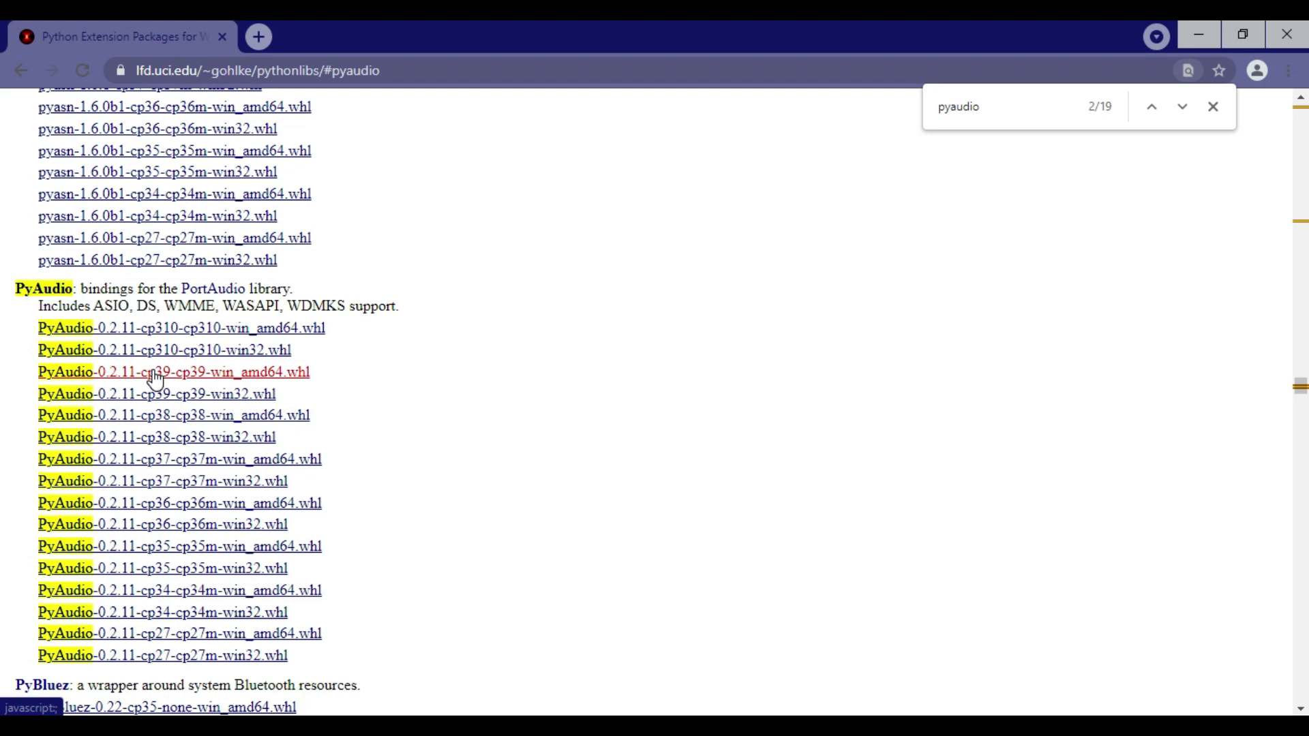
mouse_move(174, 372)
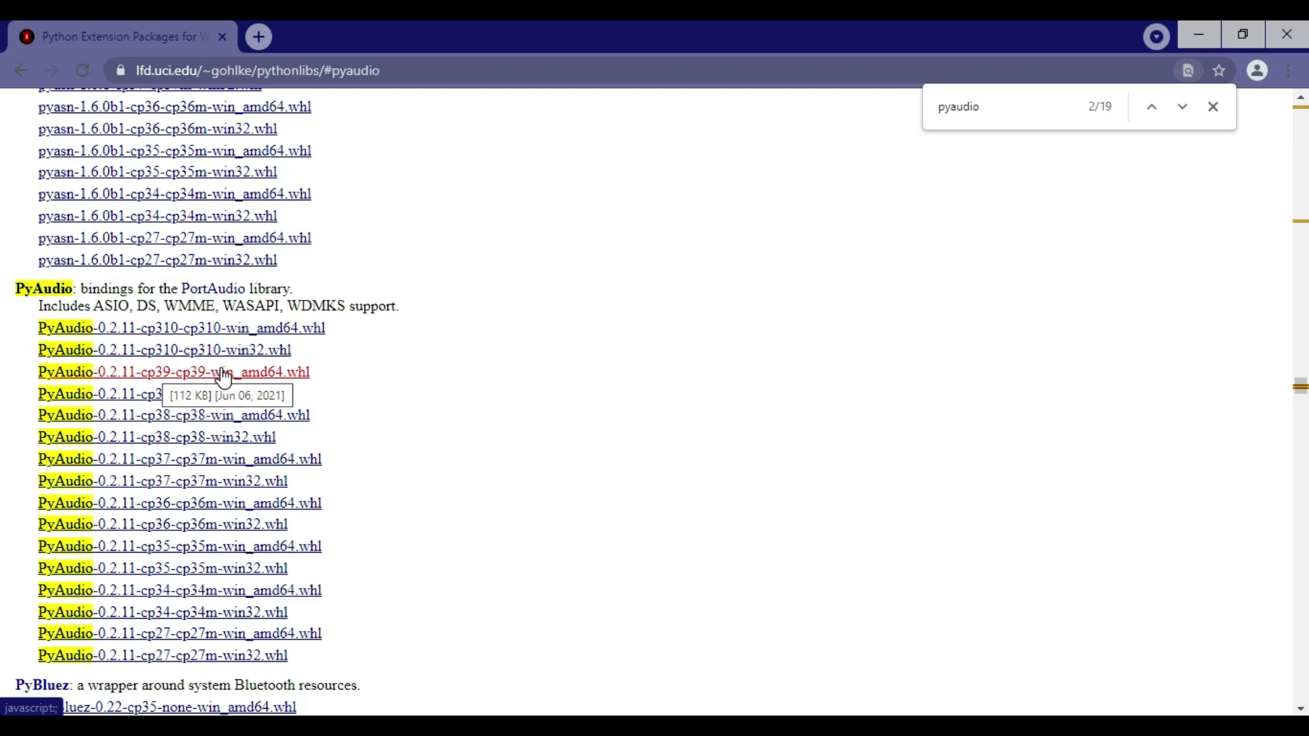
left_click(222, 375)
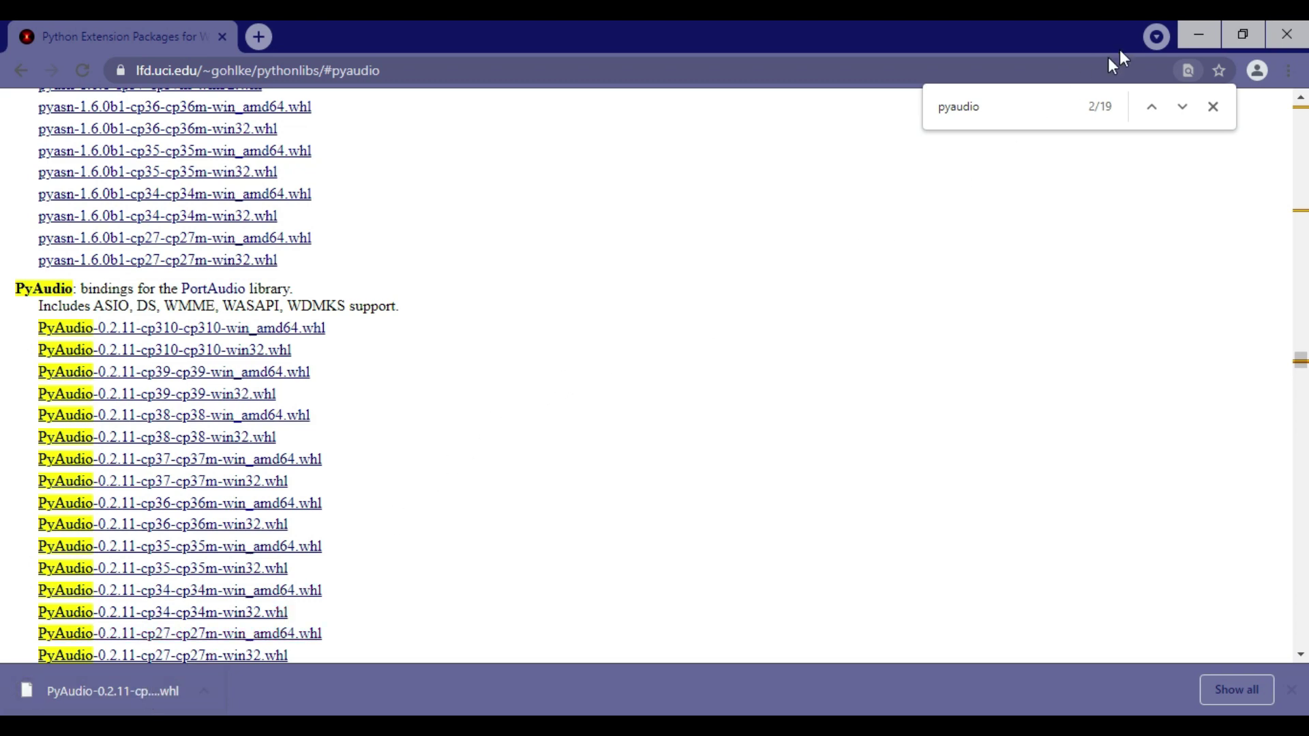
left_click(1190, 22)
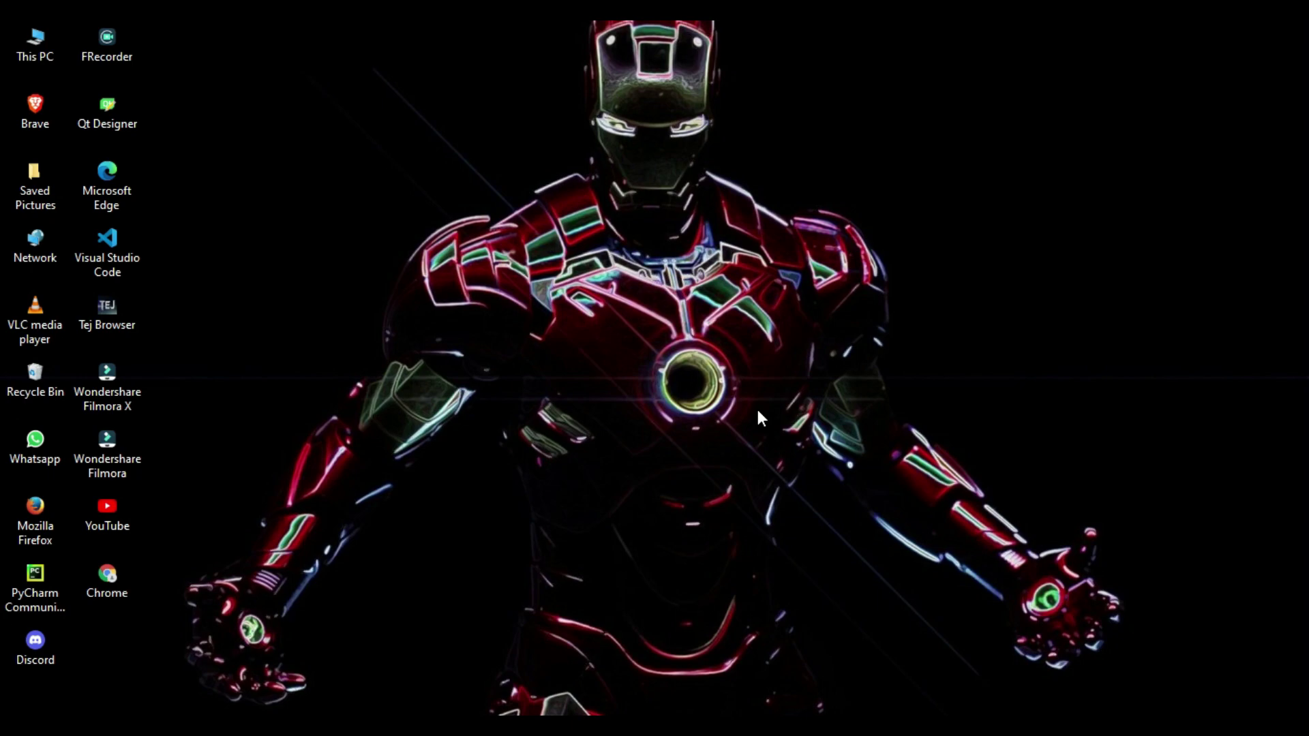
- Cut the PyAudio .whl file from the Downloads folder via This PC
double_click(25, 49)
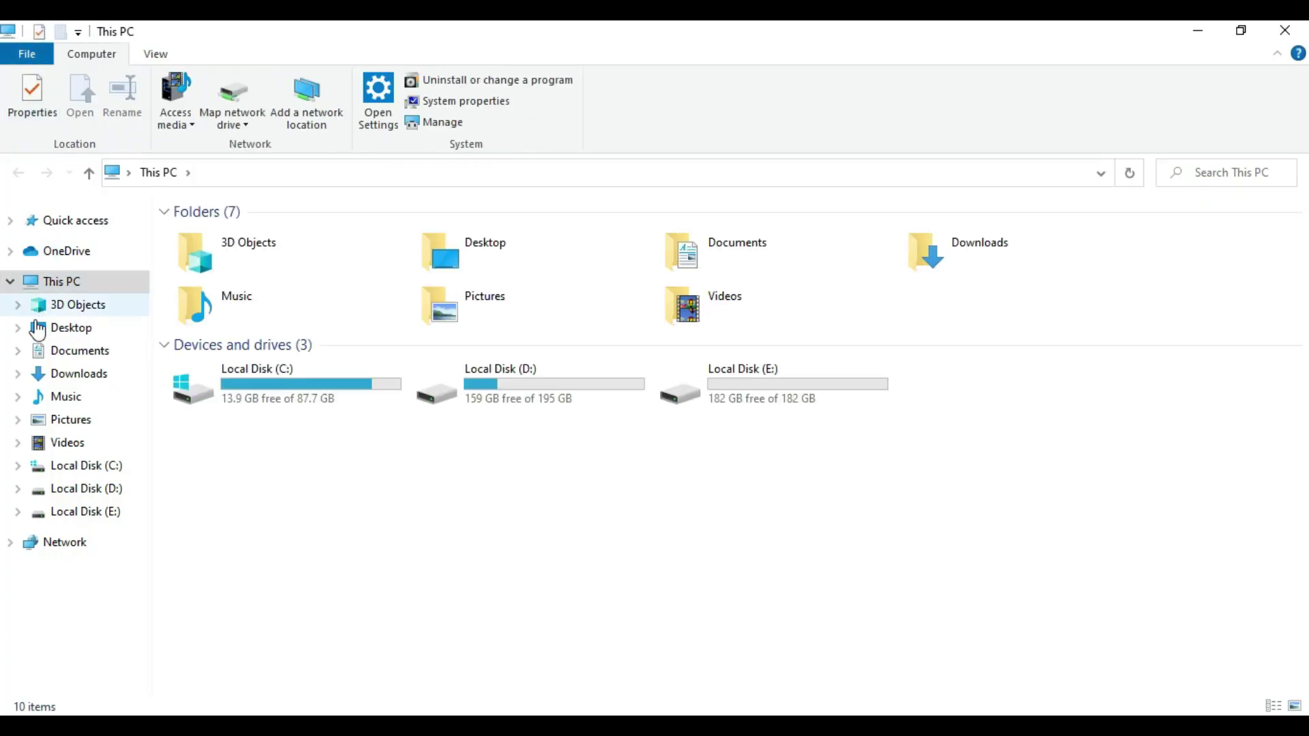
left_click(43, 376)
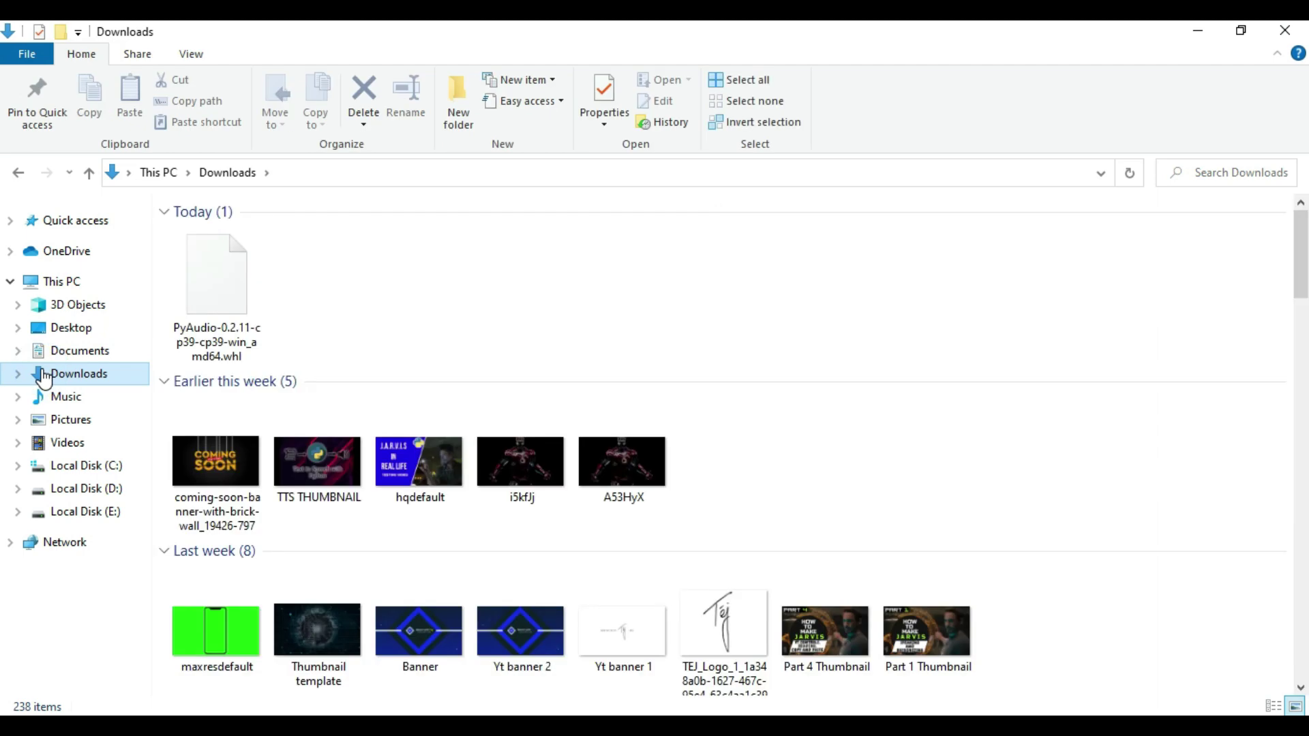
left_click(217, 291)
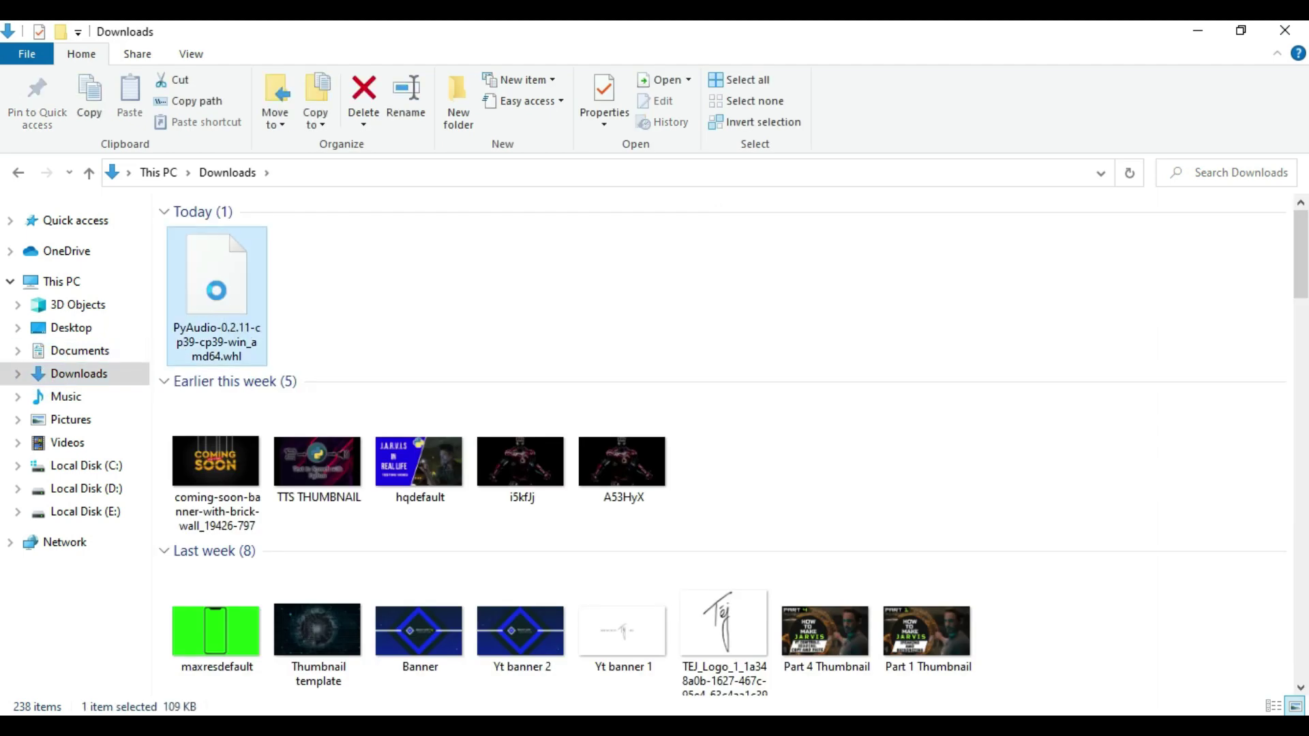
right_click(217, 292)
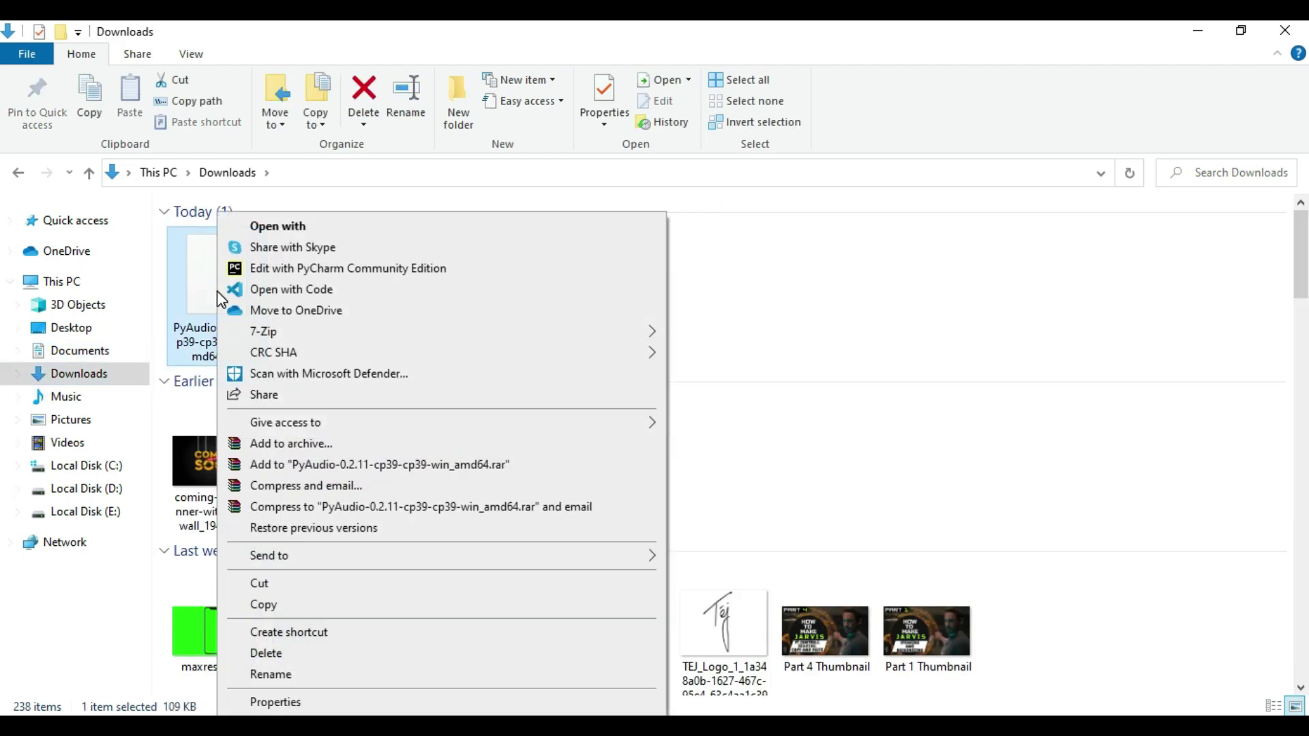
left_click(269, 584)
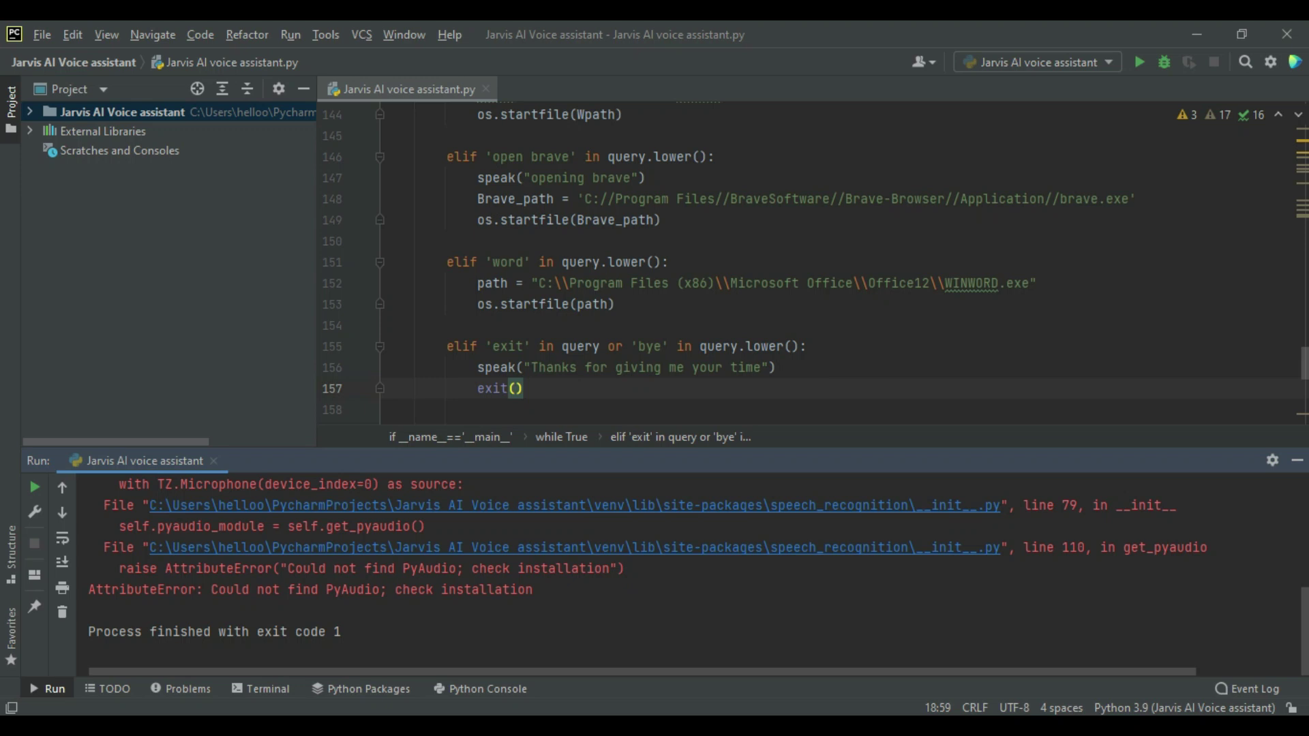
scroll(519, 603, "up", 3)
scroll(516, 608, "up", 3)
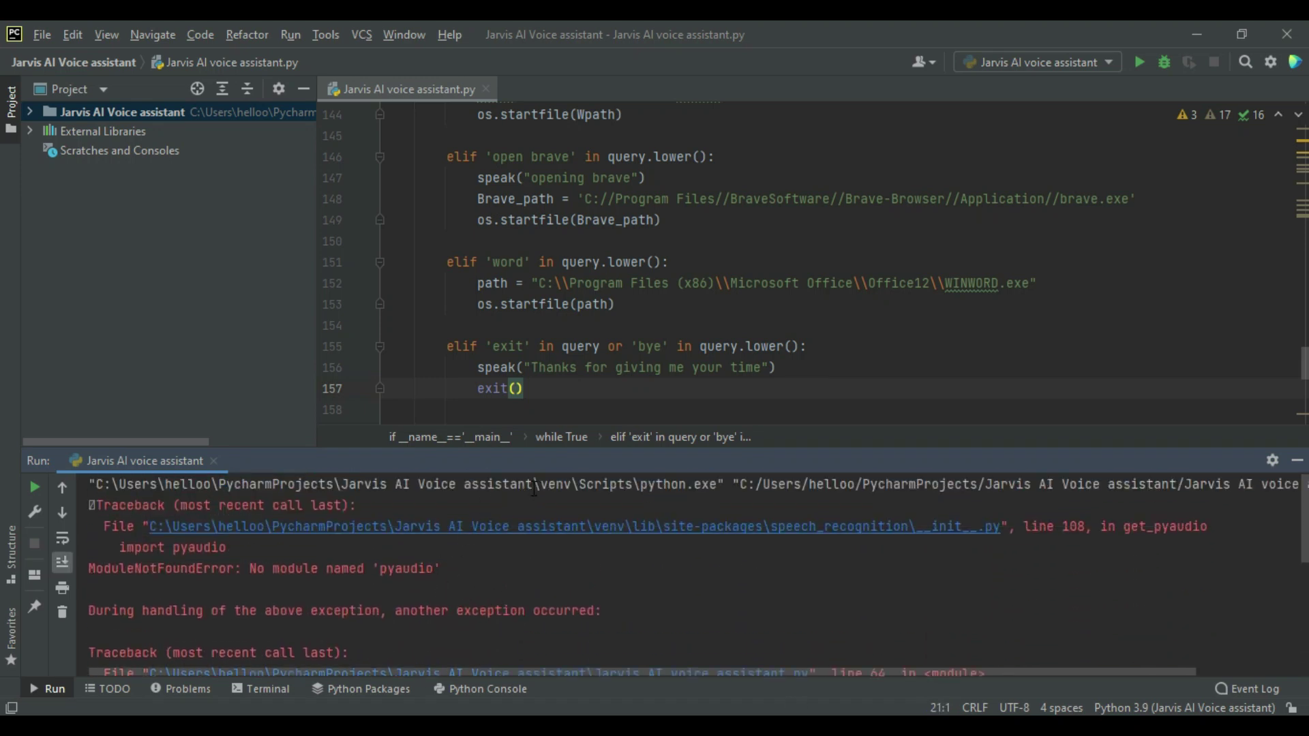
left_click_drag(534, 488, 103, 486)
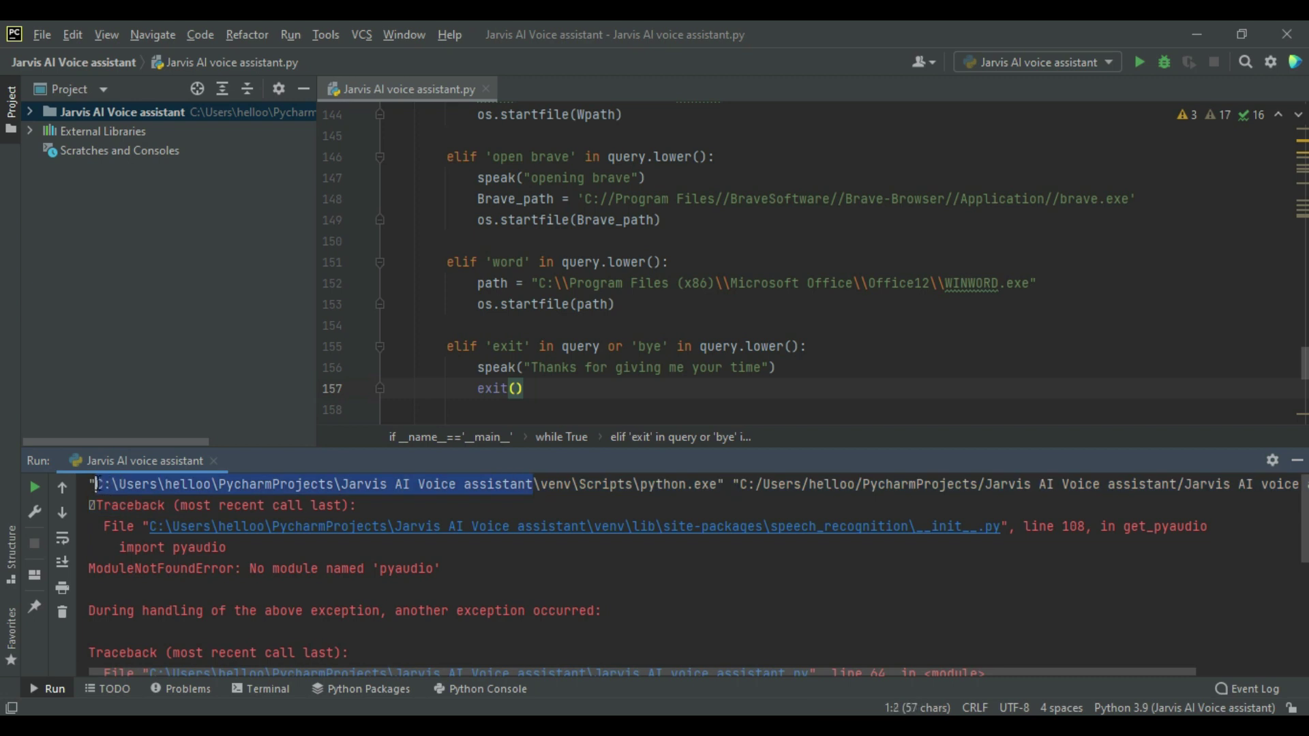
left_click(428, 574)
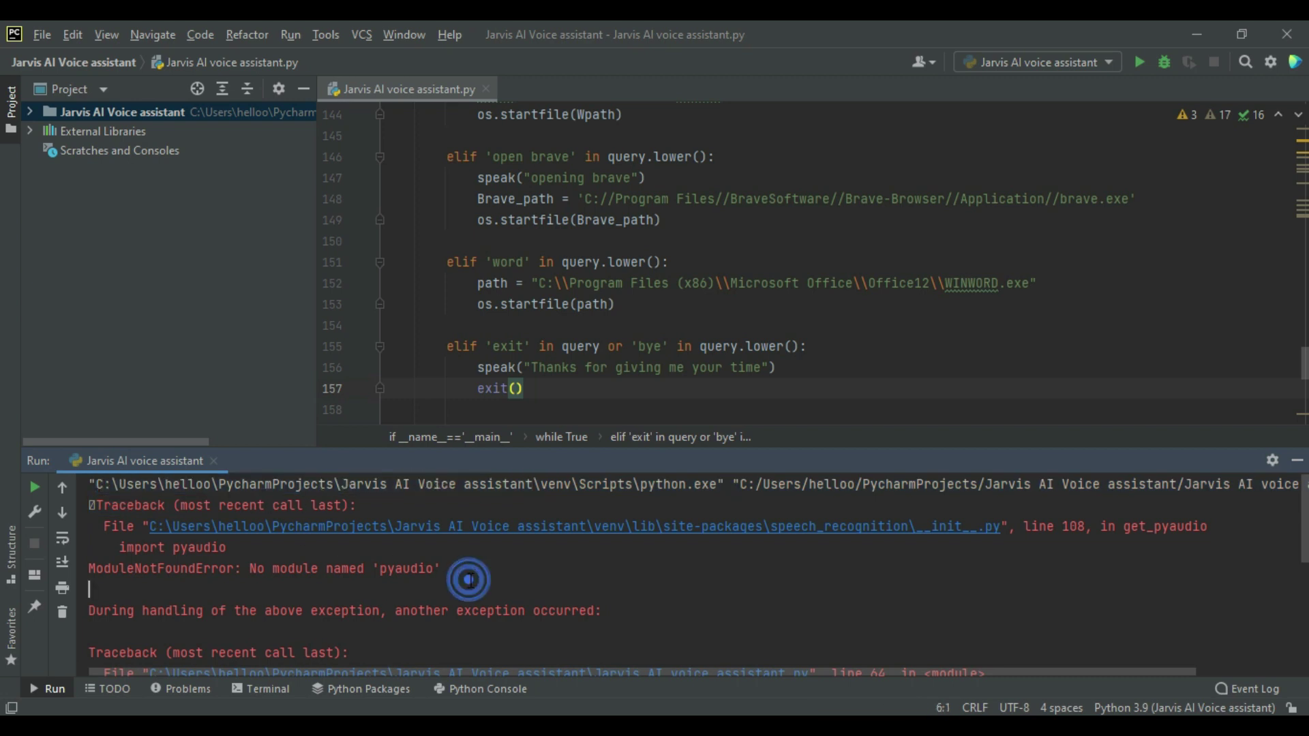
scroll(470, 580, "down", 3)
scroll(491, 572, "down", 2)
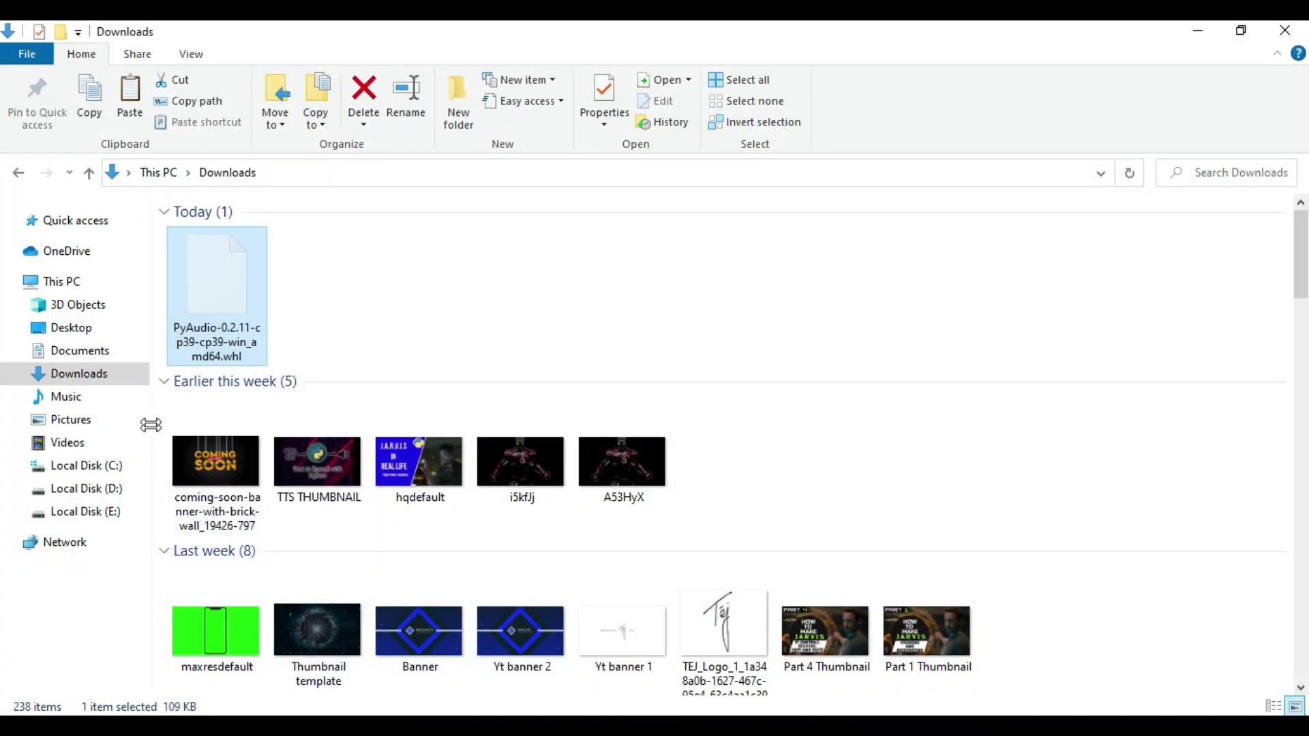
- Go to C:\Users\<user>\PycharmProjects\Jarvis AI Voice assistant via the address bar
left_click(98, 471)
double_click(208, 477)
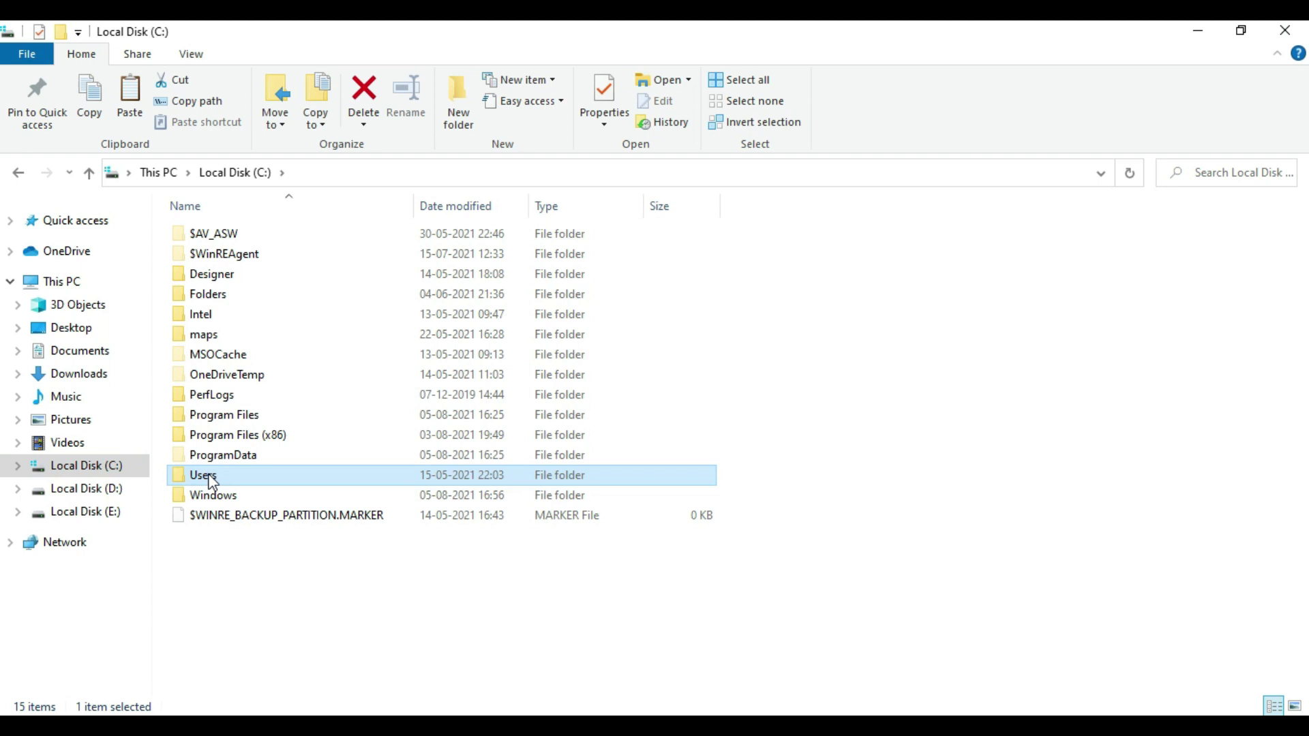
double_click(233, 253)
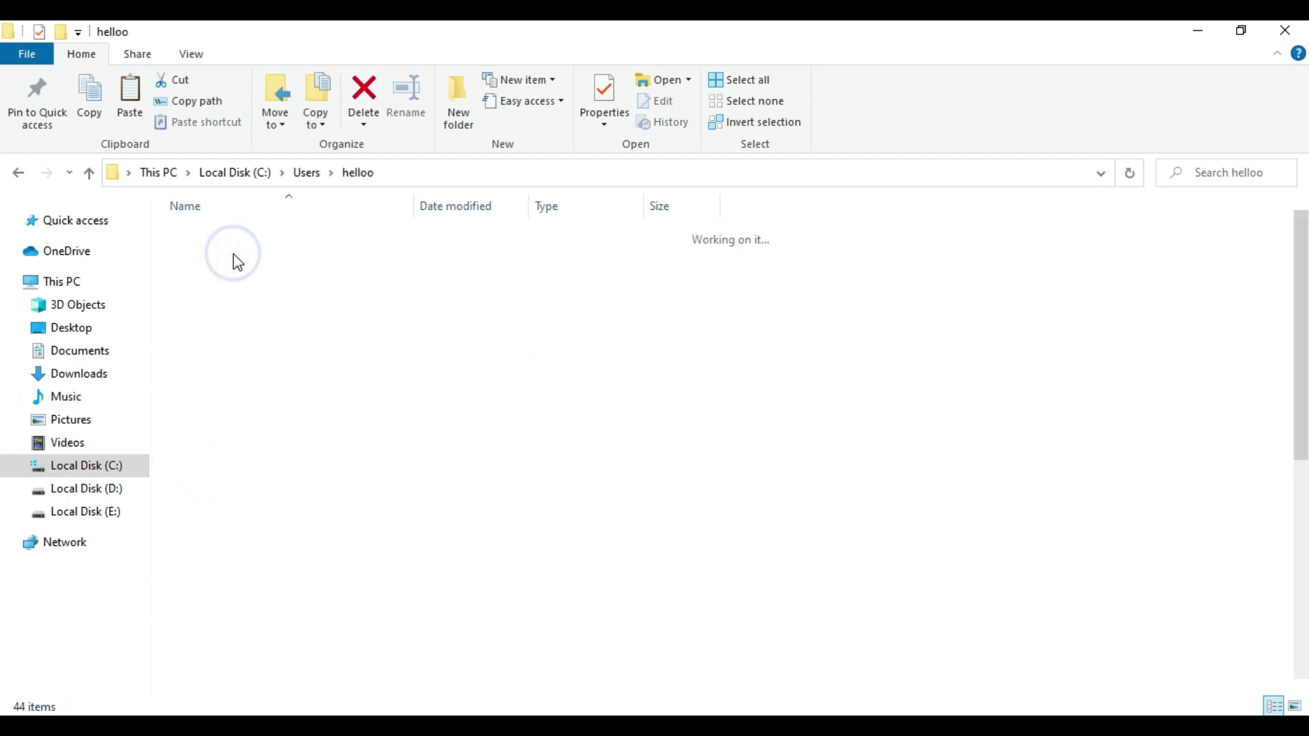
left_click(398, 174)
type("C:\\Users\\helloo\\")
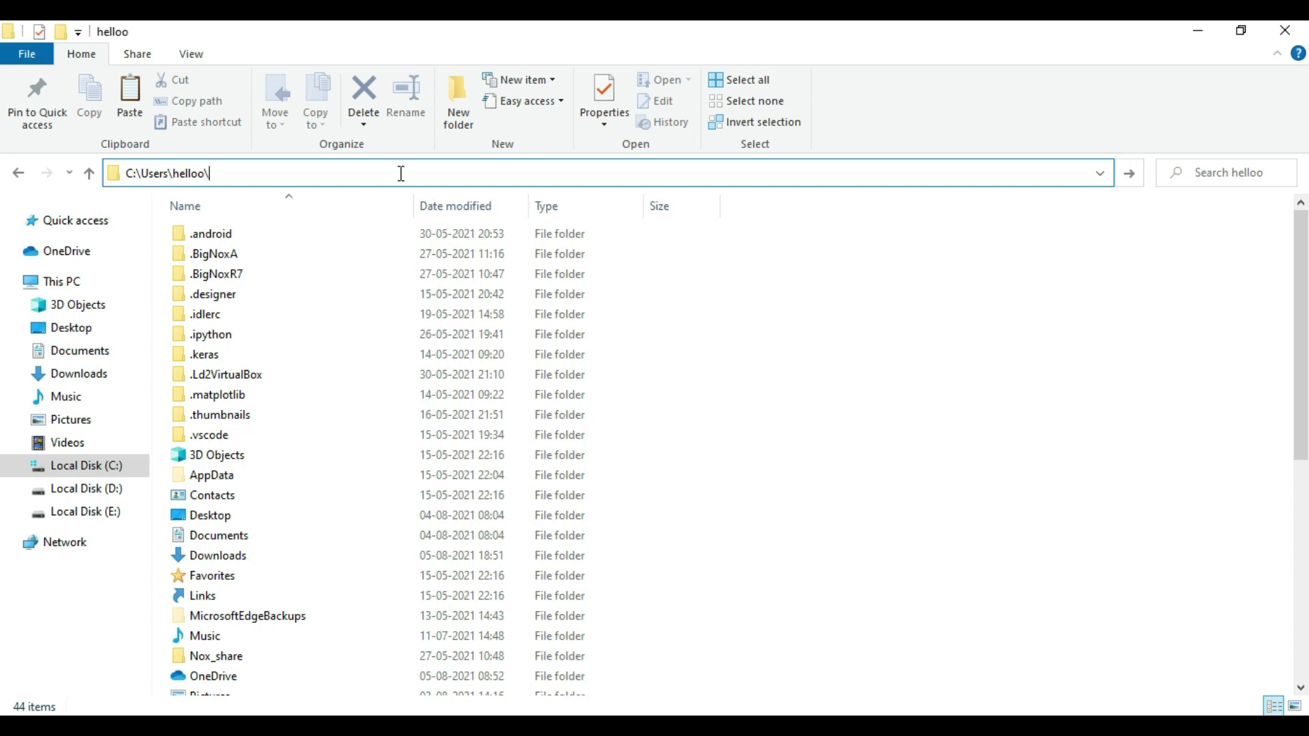
type("py")
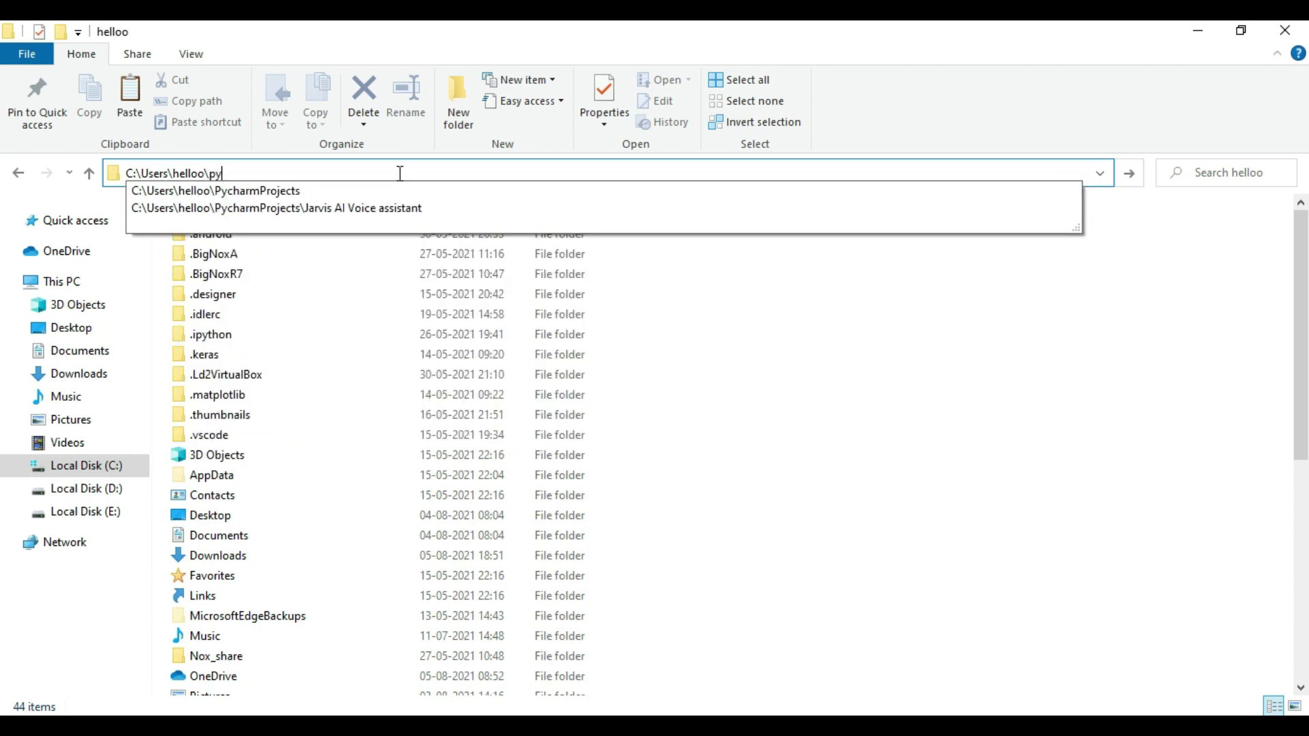
left_click(373, 204)
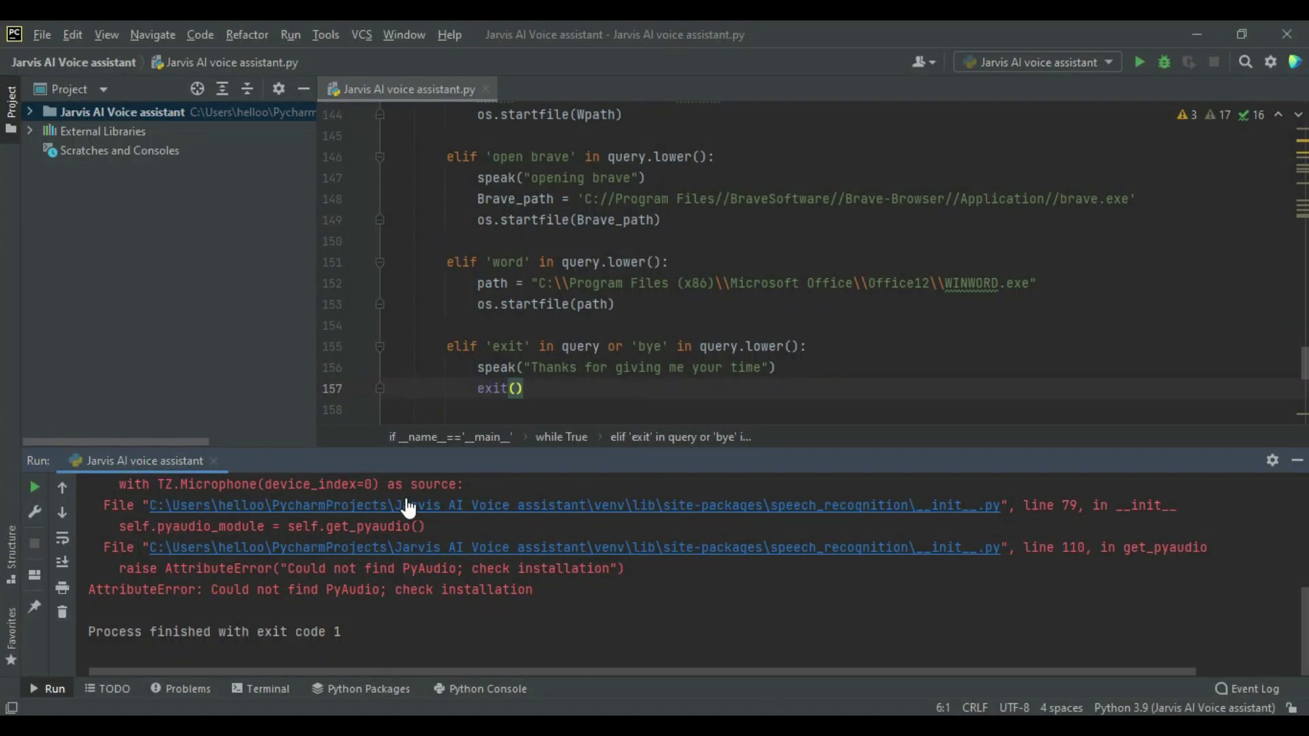
scroll(407, 507, "up", 5)
scroll(414, 508, "up", 3)
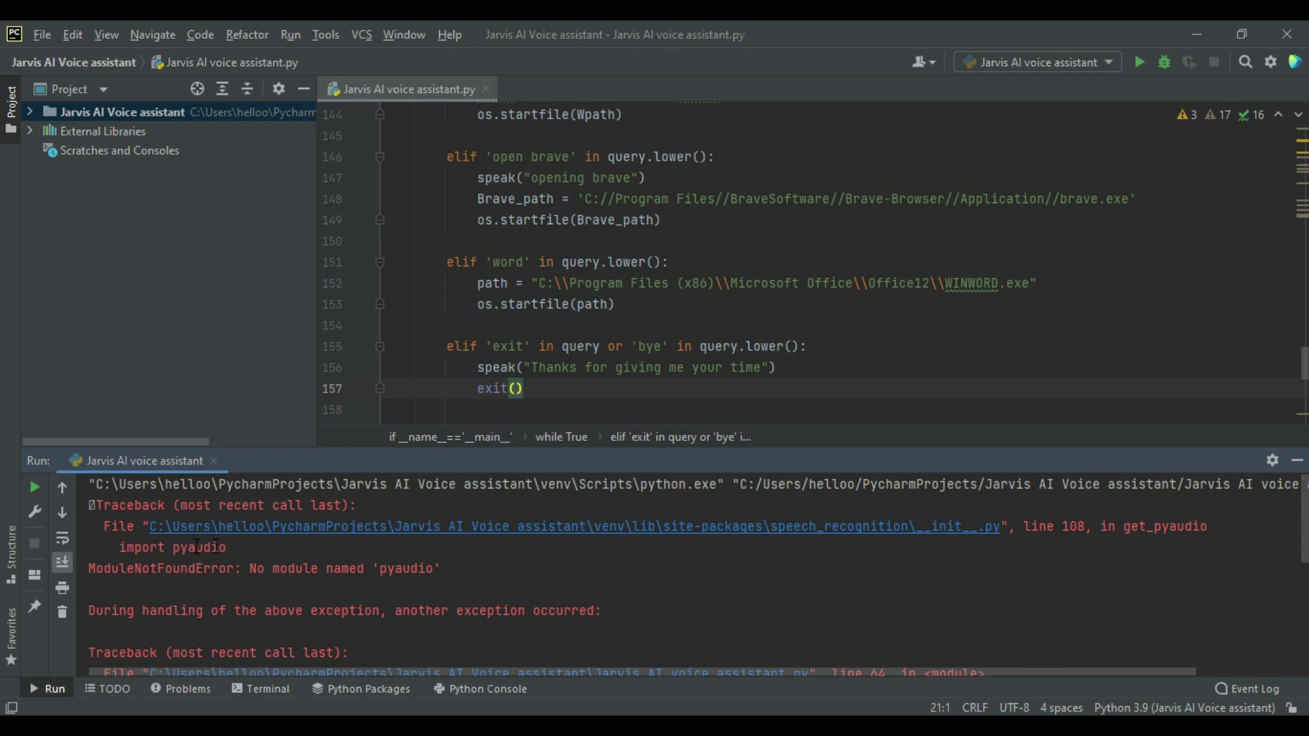
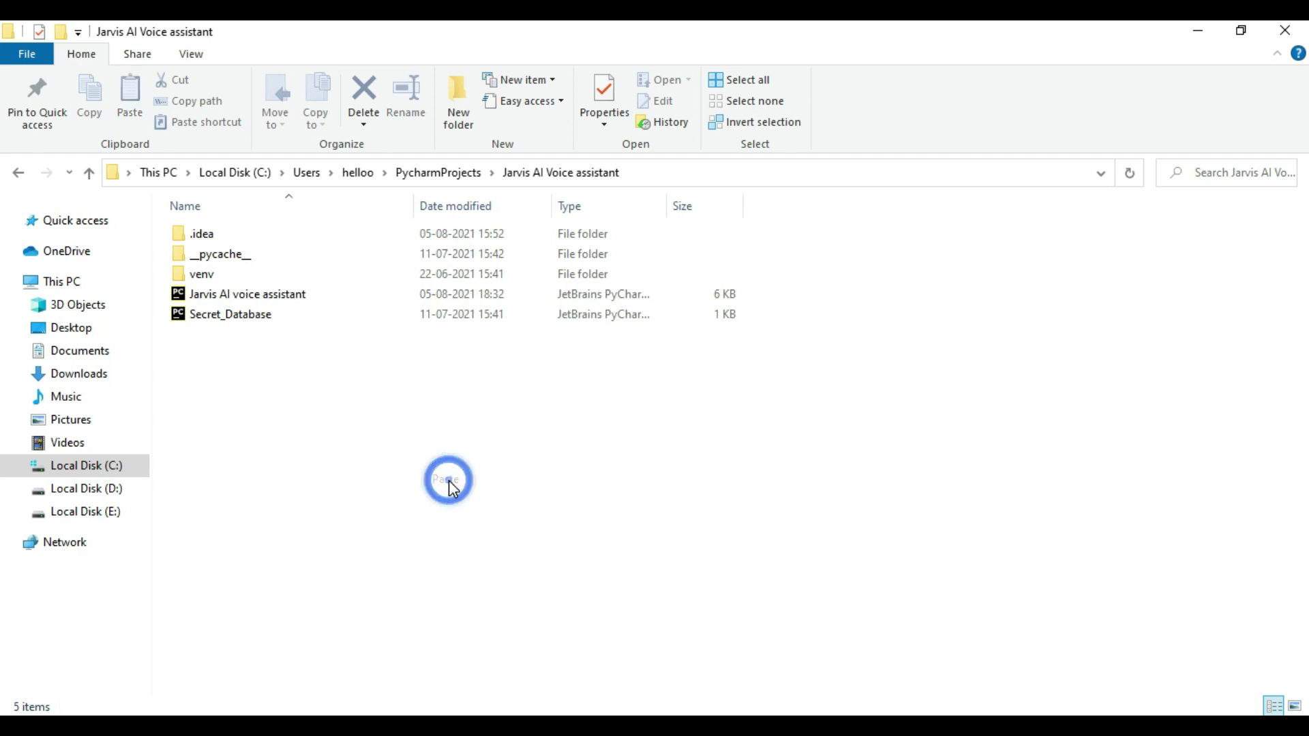
- Open Command Prompt in the project folder and pip install the PyAudio 0.2.11 wheel
left_click(326, 375)
left_click(660, 176)
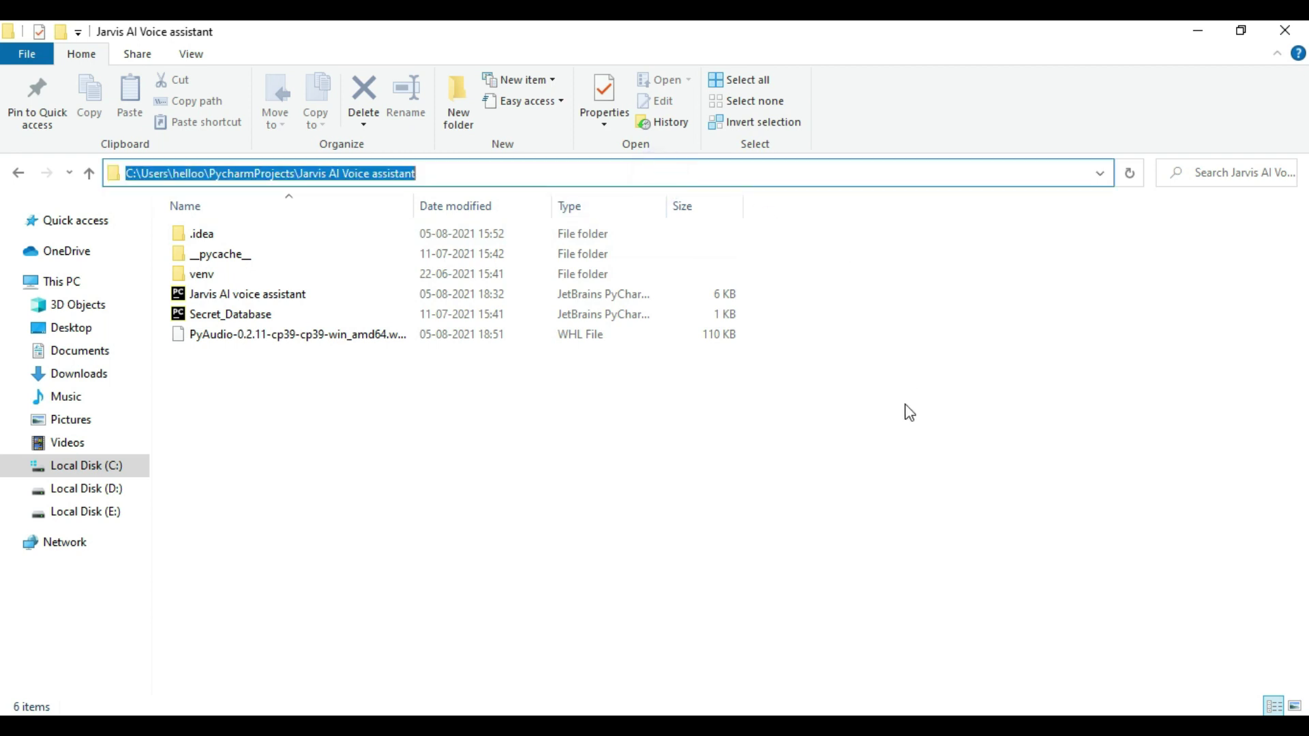
type("cmd")
key("Return")
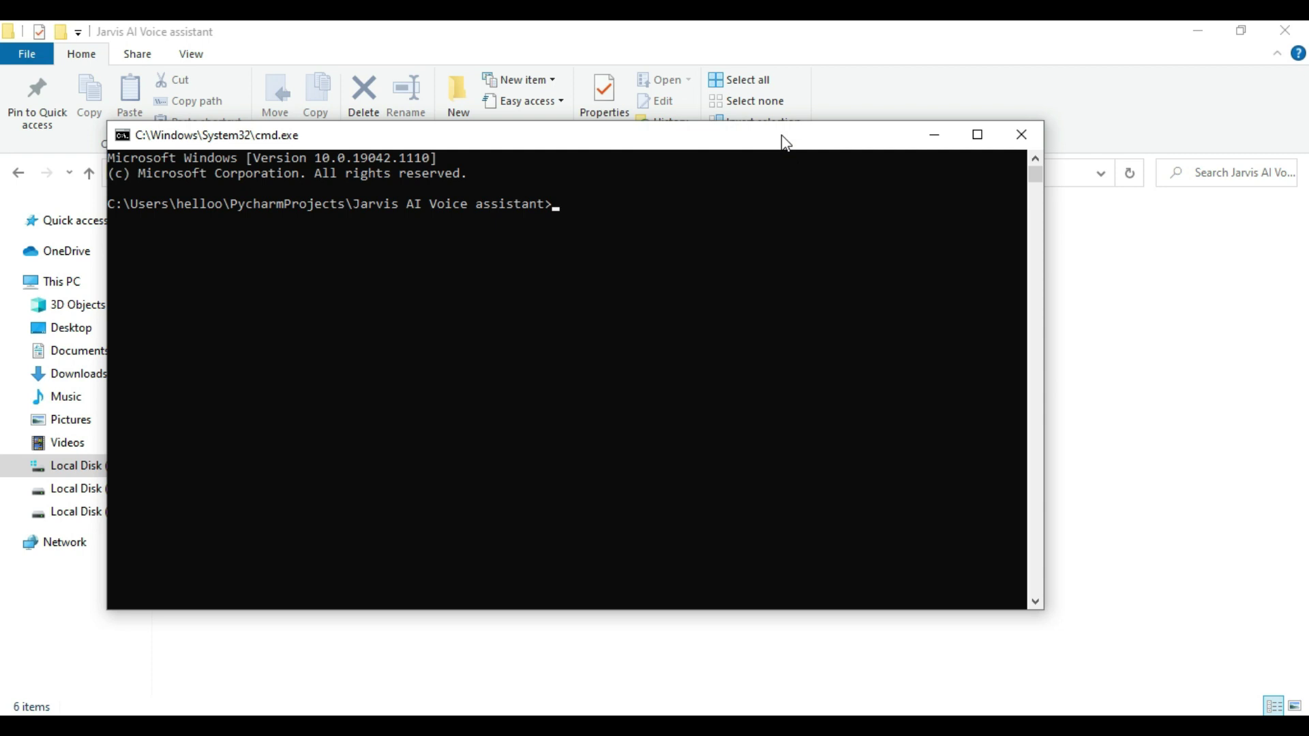
left_click_drag(783, 140, 769, 401)
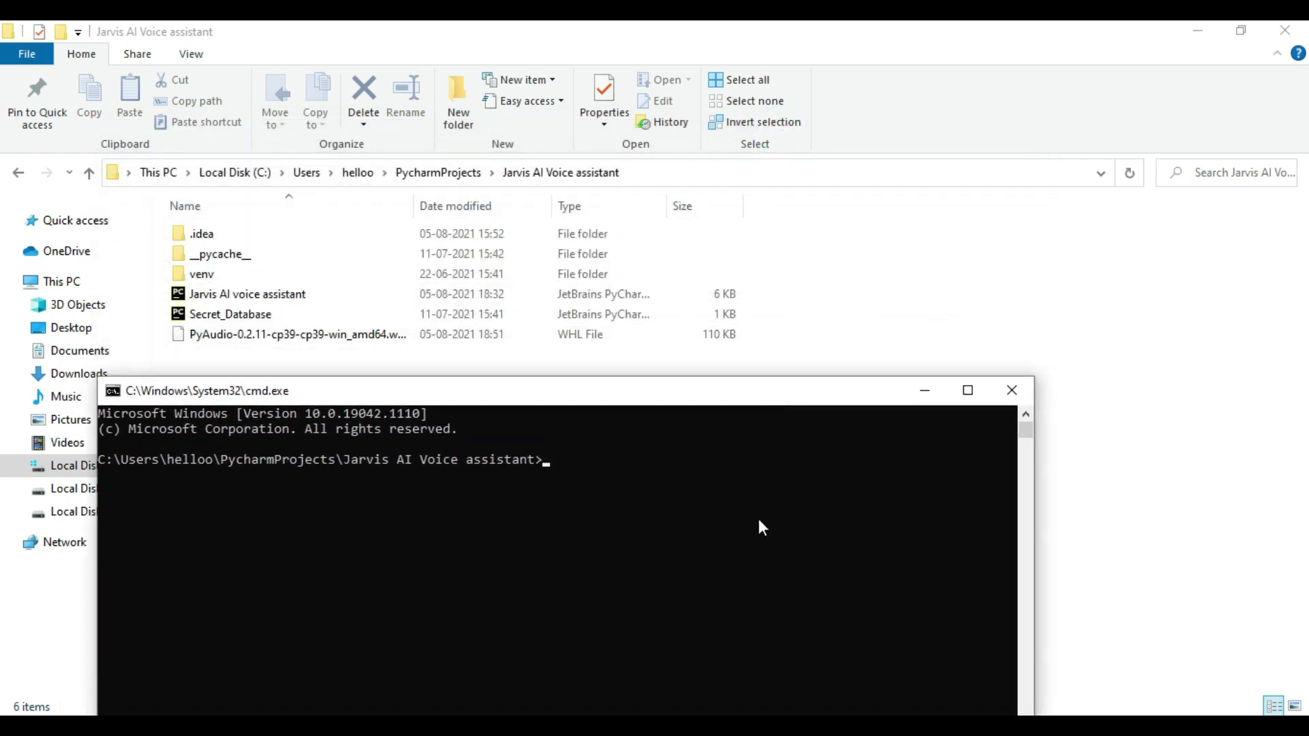
type("pip i")
type("nstall ")
type("py")
key("Tab")
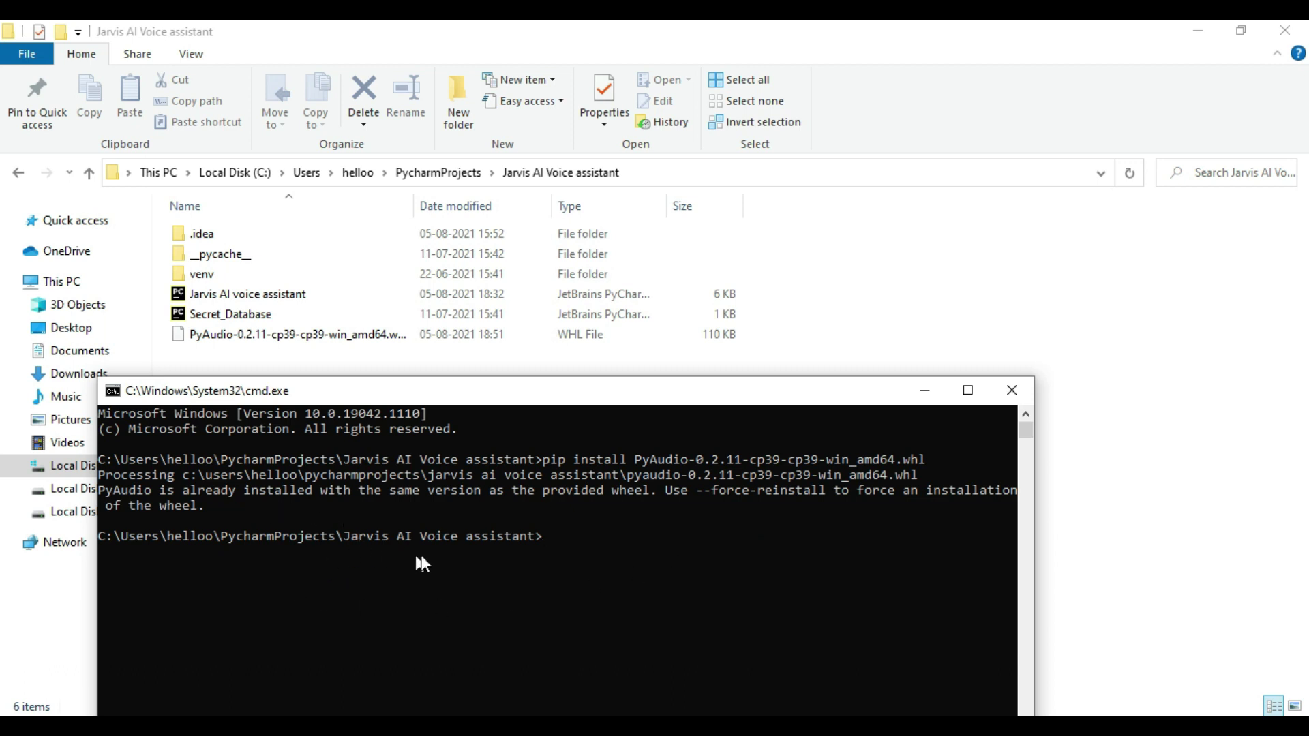
- Minimise Command Prompt and rerun the Jarvis script from PyCharm's editor
left_click(928, 393)
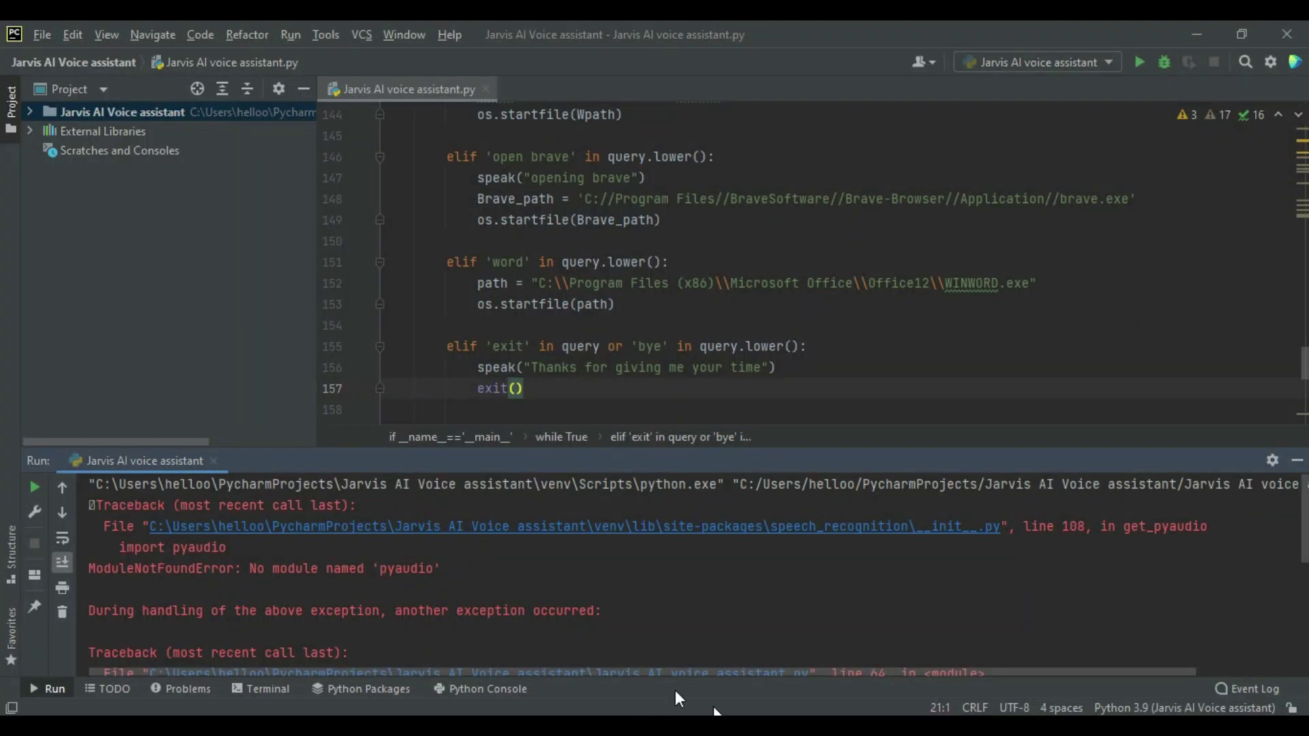
scroll(491, 531, "down", 2)
scroll(379, 521, "down", 3)
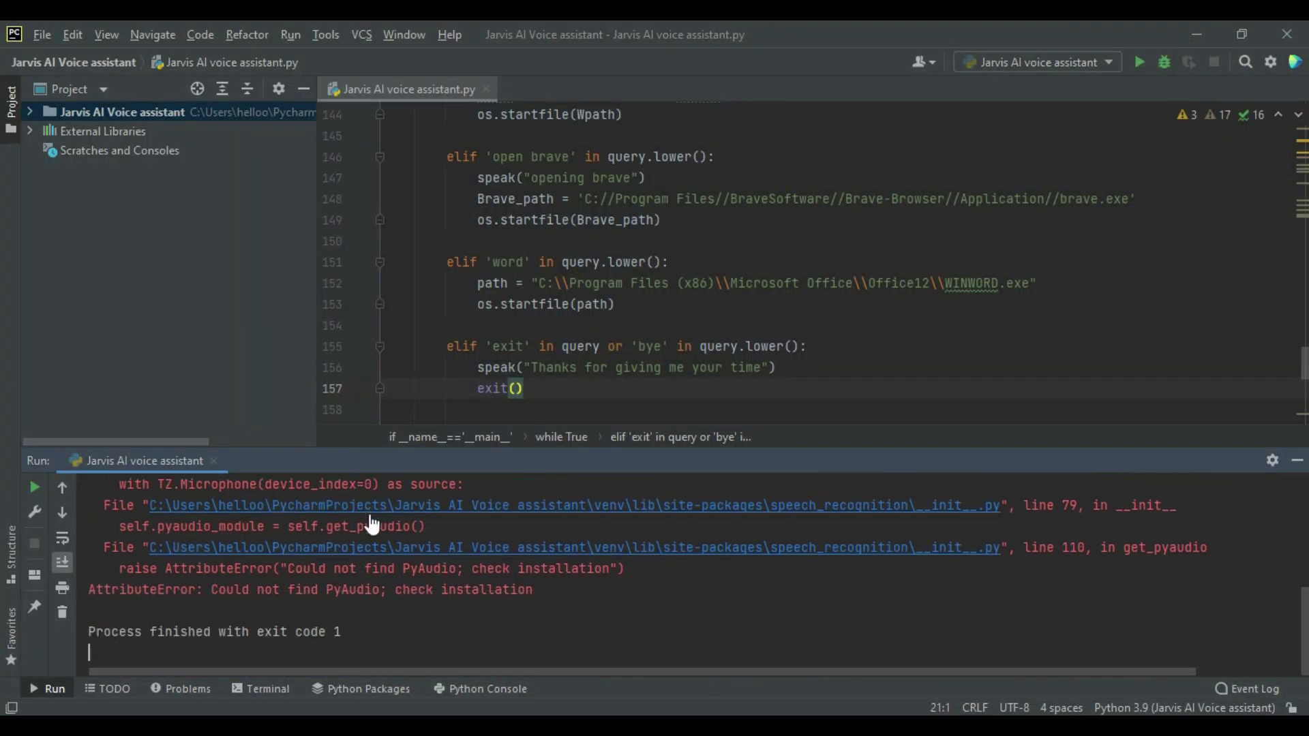
left_click(523, 388)
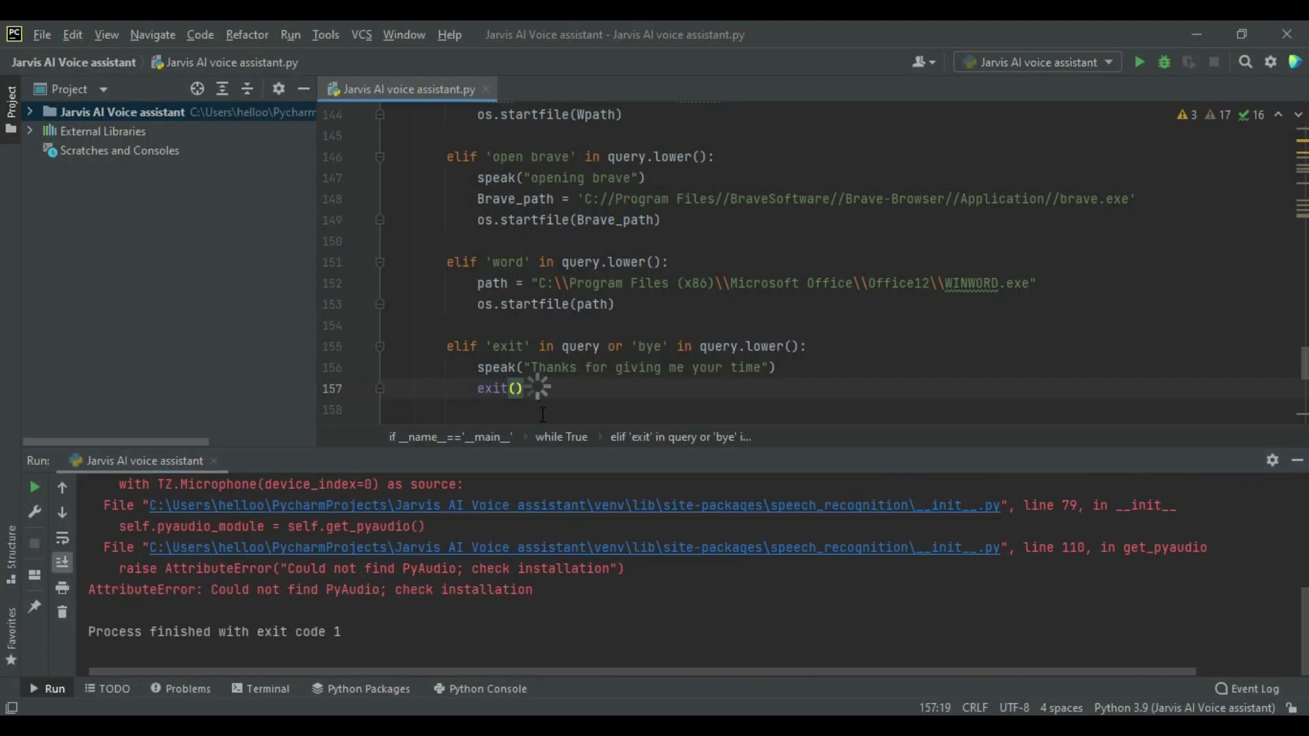
right_click(539, 368)
left_click(577, 575)
- Highlight the 'Could not find PyAudio' error and open a terminal in the project folder
mouse_move(536, 591)
left_mouse_down()
mouse_move(215, 603)
mouse_move(211, 592)
left_mouse_up()
left_click(544, 596)
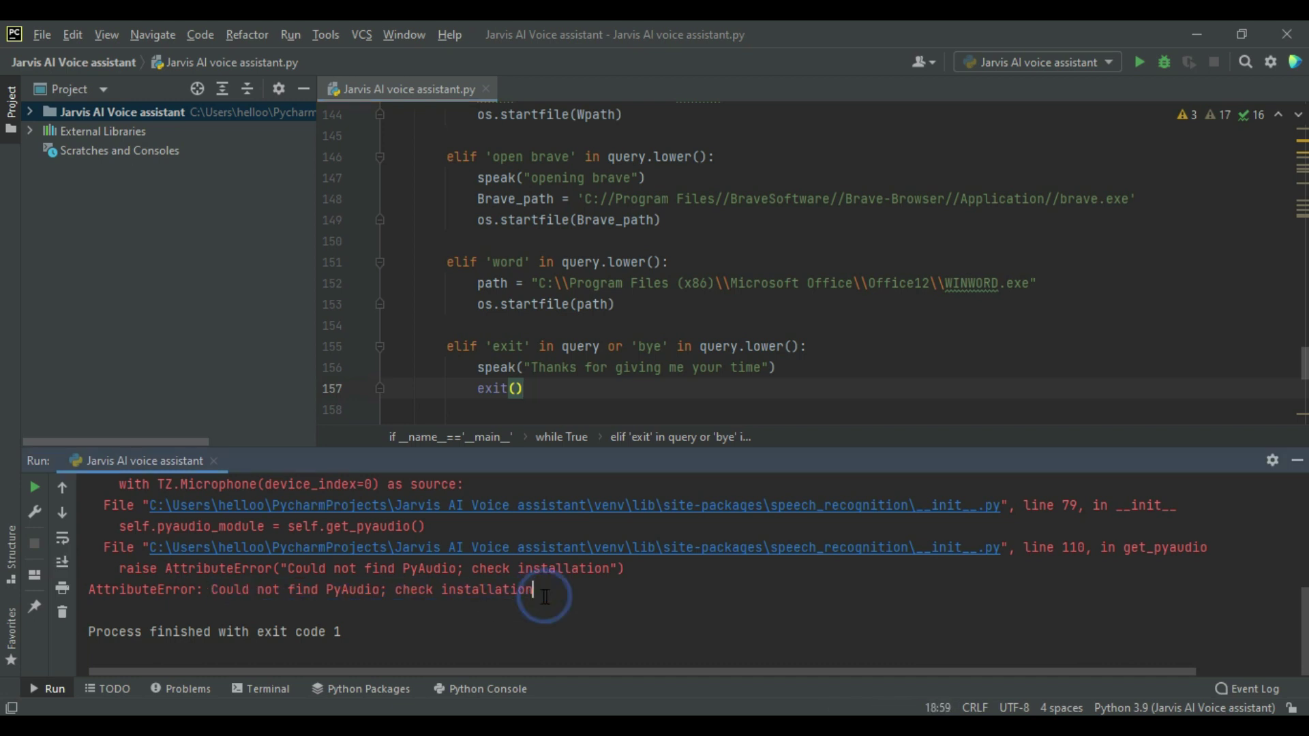
left_click(262, 686)
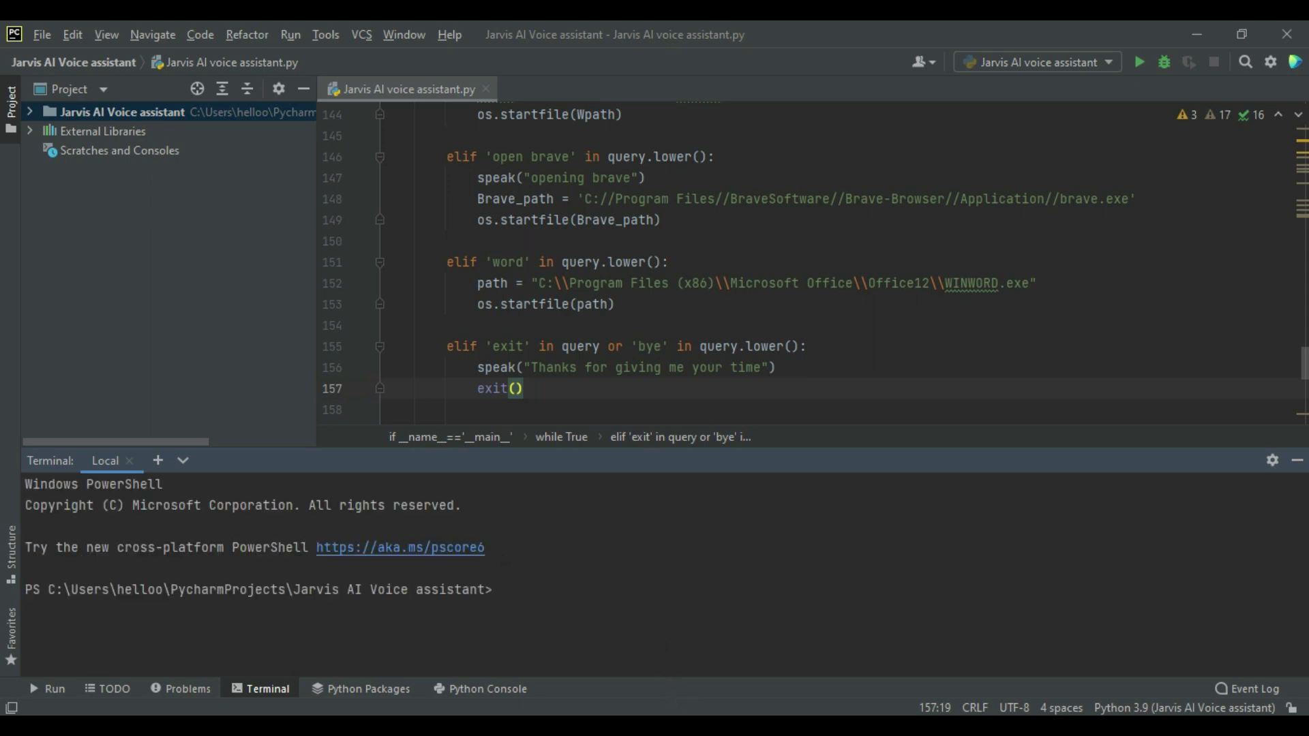
- Select the full PyAudio-0.2.11 .whl file name in File Explorer's rename box
key("alt+Tab")
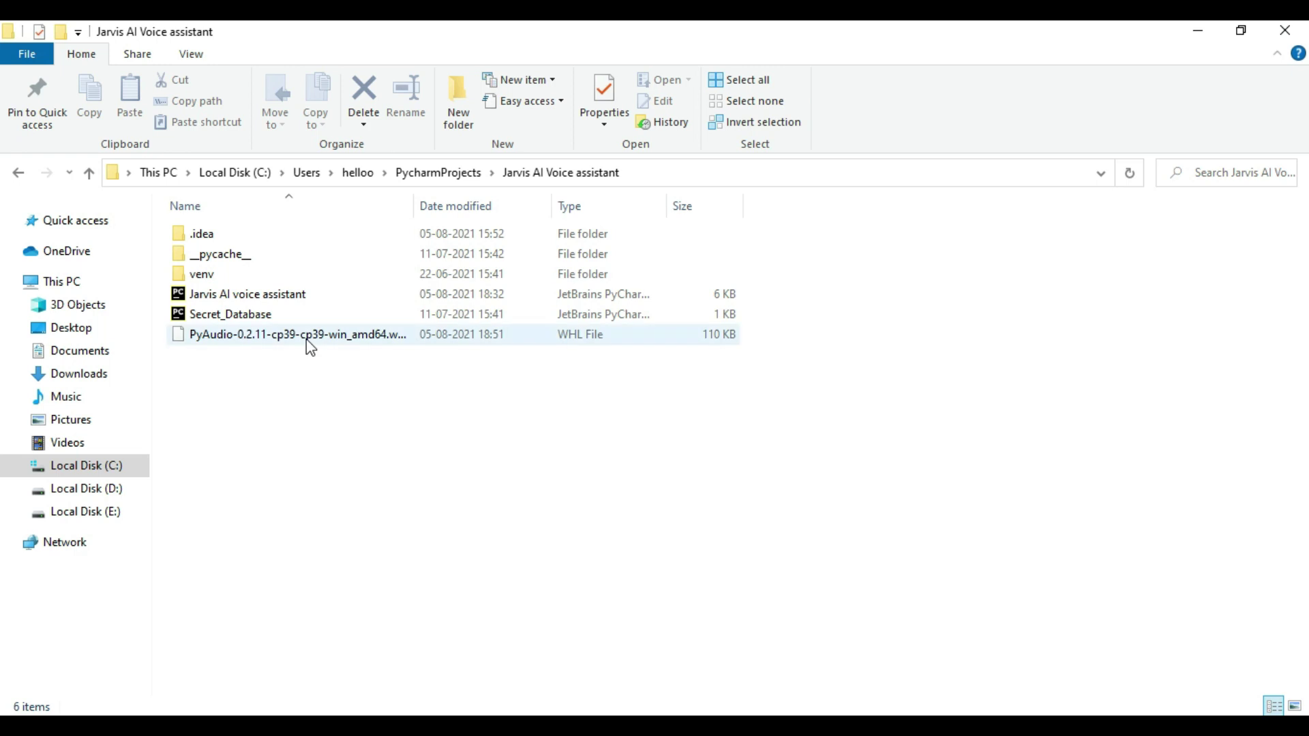
left_click(310, 339)
left_click(310, 339)
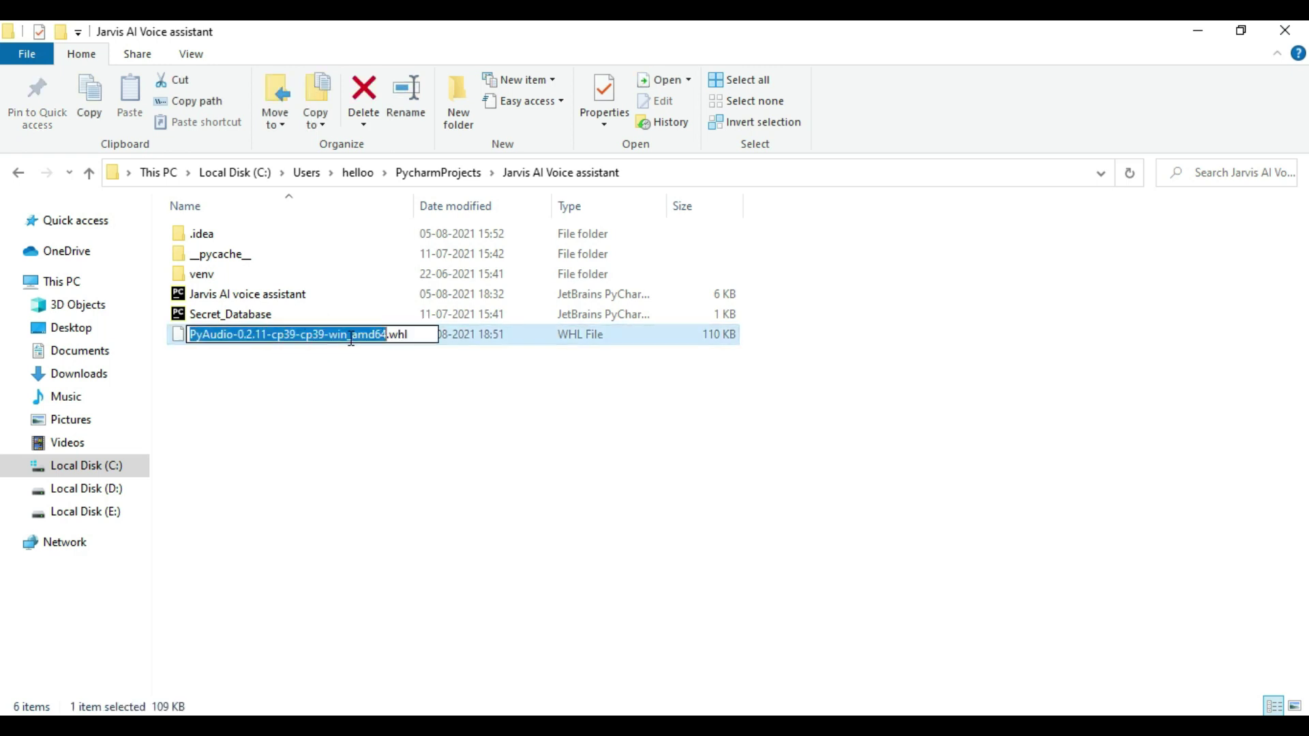
double_click(414, 334)
left_click_drag(376, 333, 190, 335)
- Pip install PyAudio-0.2.11-cp39-cp39-win_amd64.whl in PyCharm's terminal, then view the Run output
key("alt+Tab")
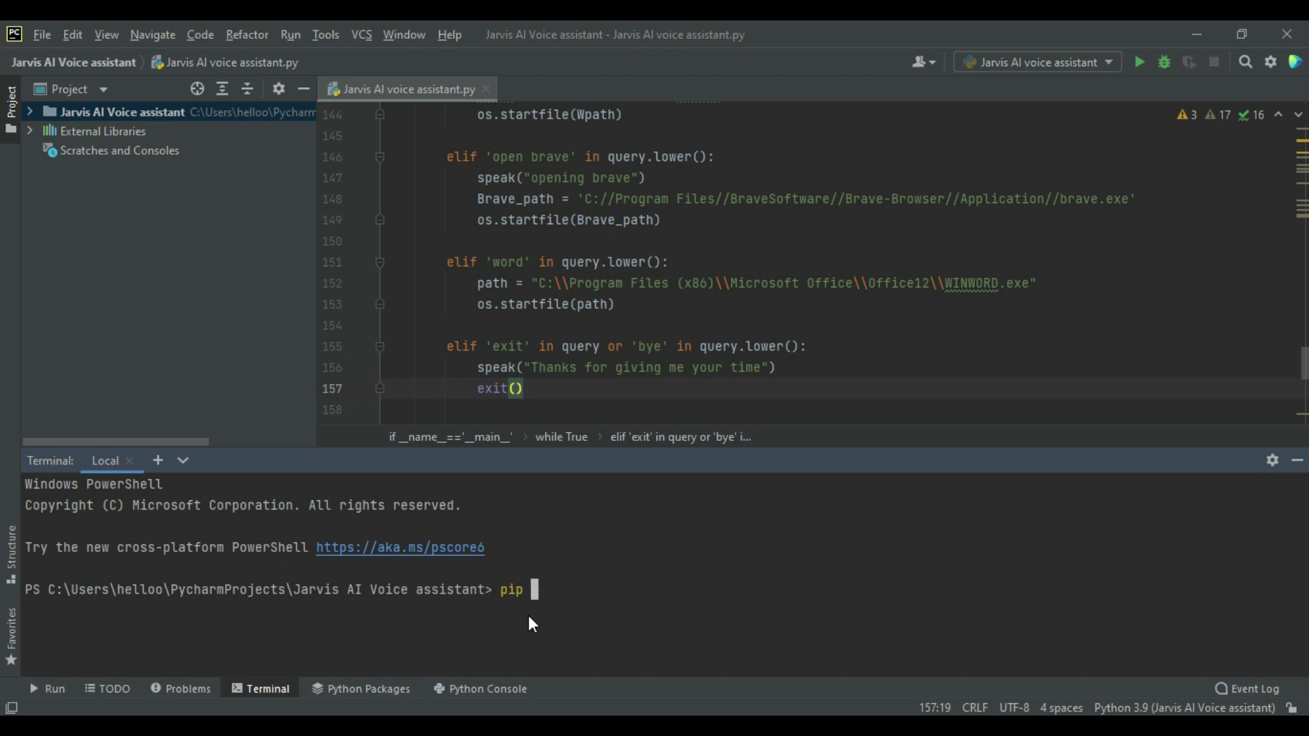
type("install ")
type("PyAudio-0.2.11-cp39-cp39-win_amd64.whl")
key("Return")
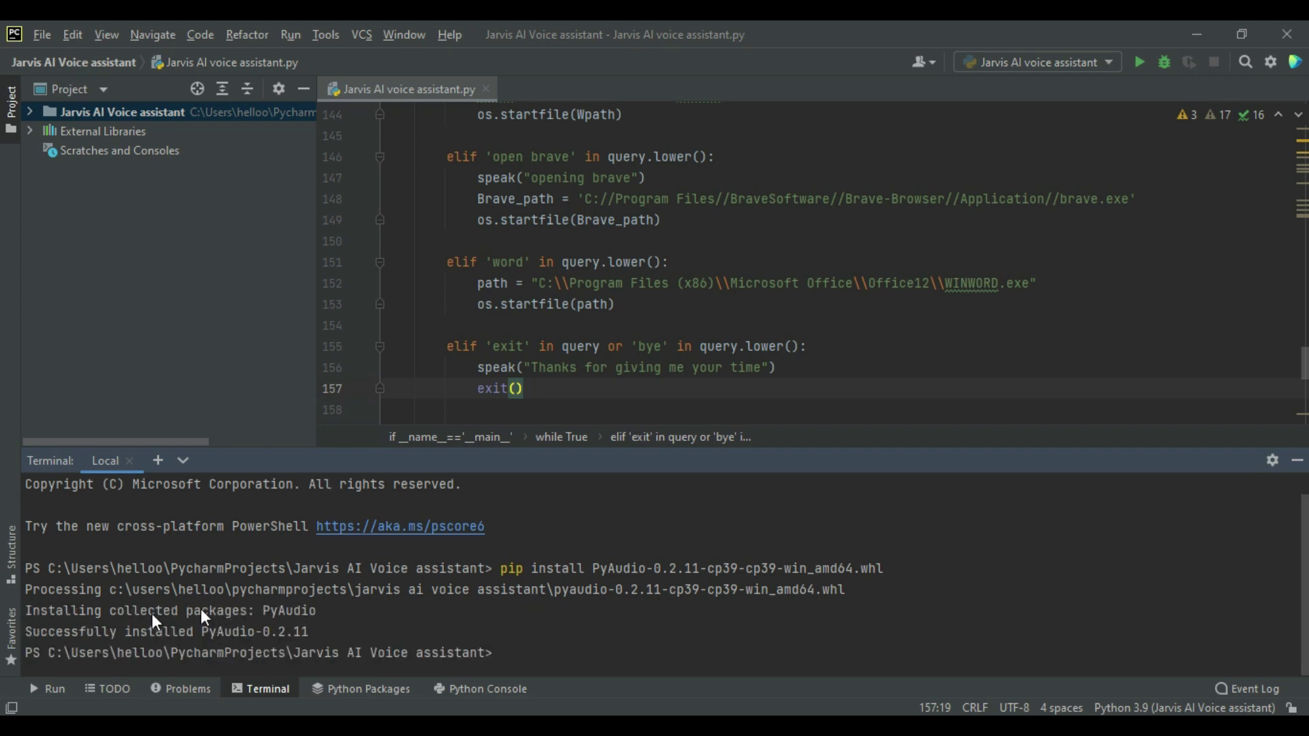
left_click(42, 687)
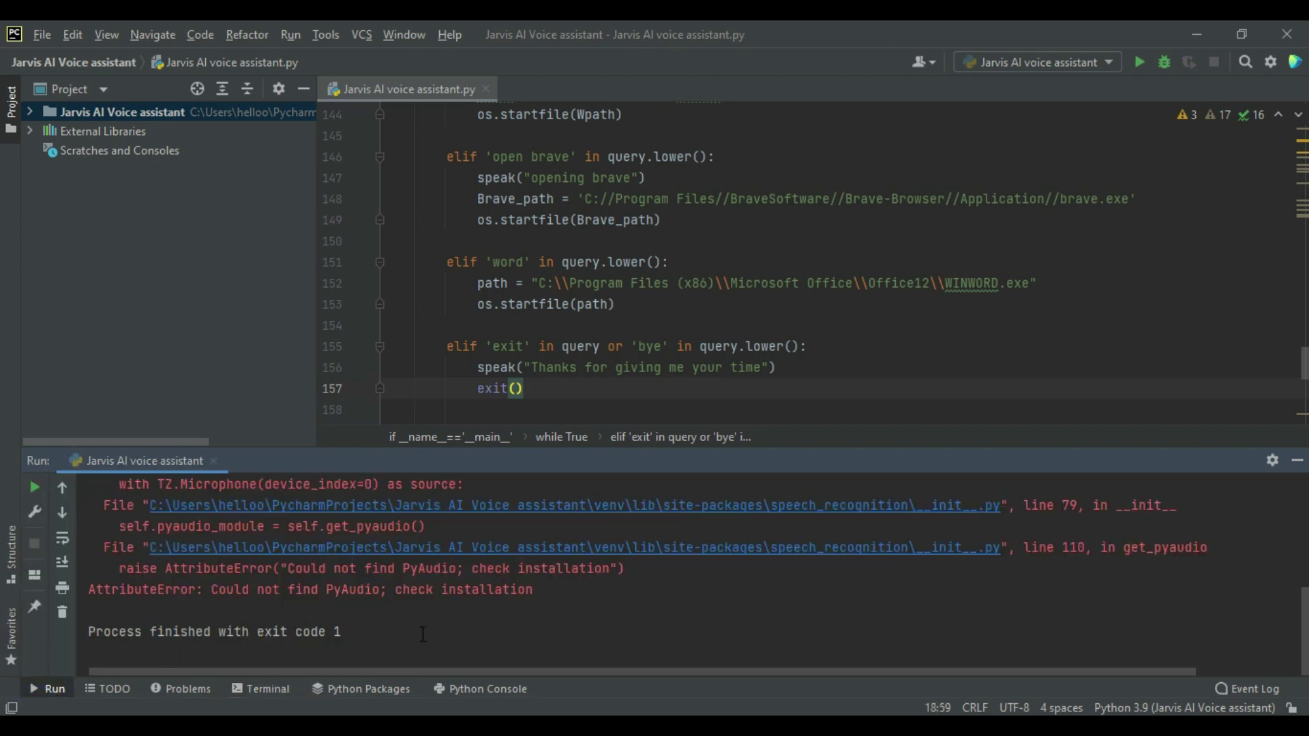
- Run 'Jarvis AI voice assistant' again from the editor's context menu
right_click(536, 389)
left_click(582, 575)
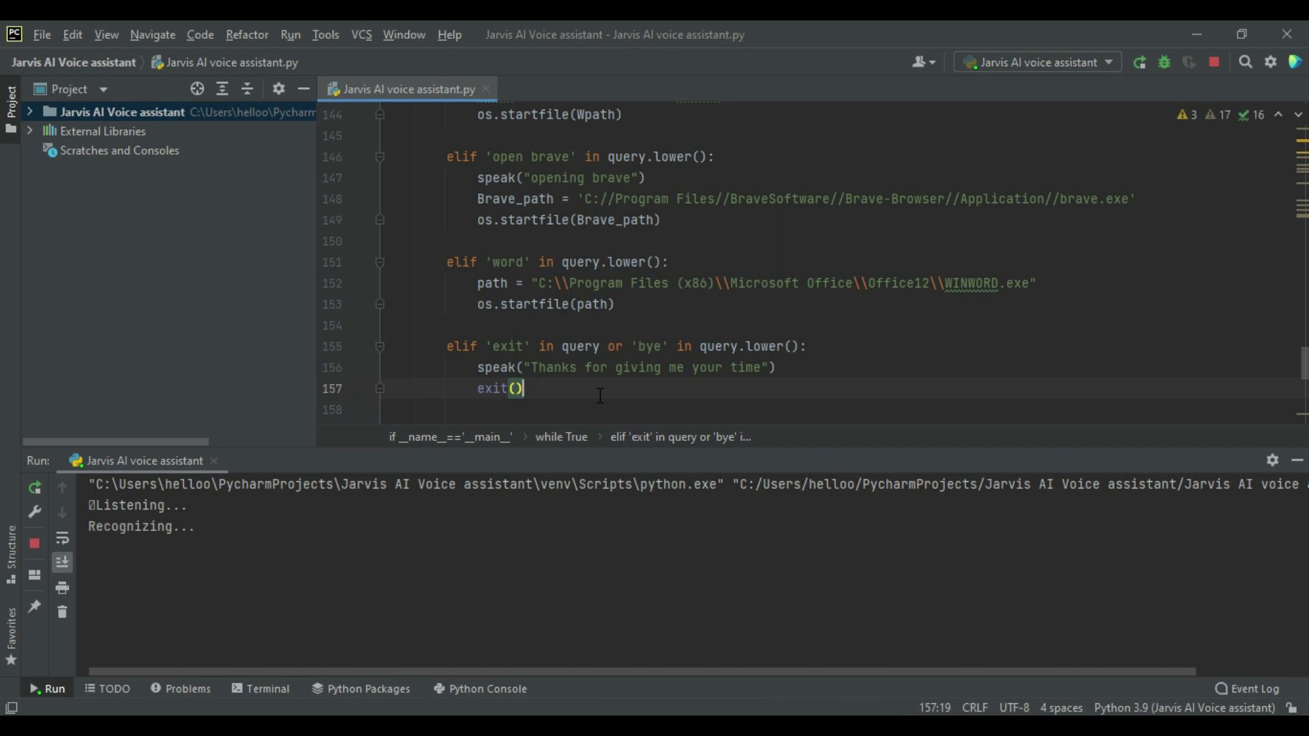
scroll(600, 396, "up", 1)
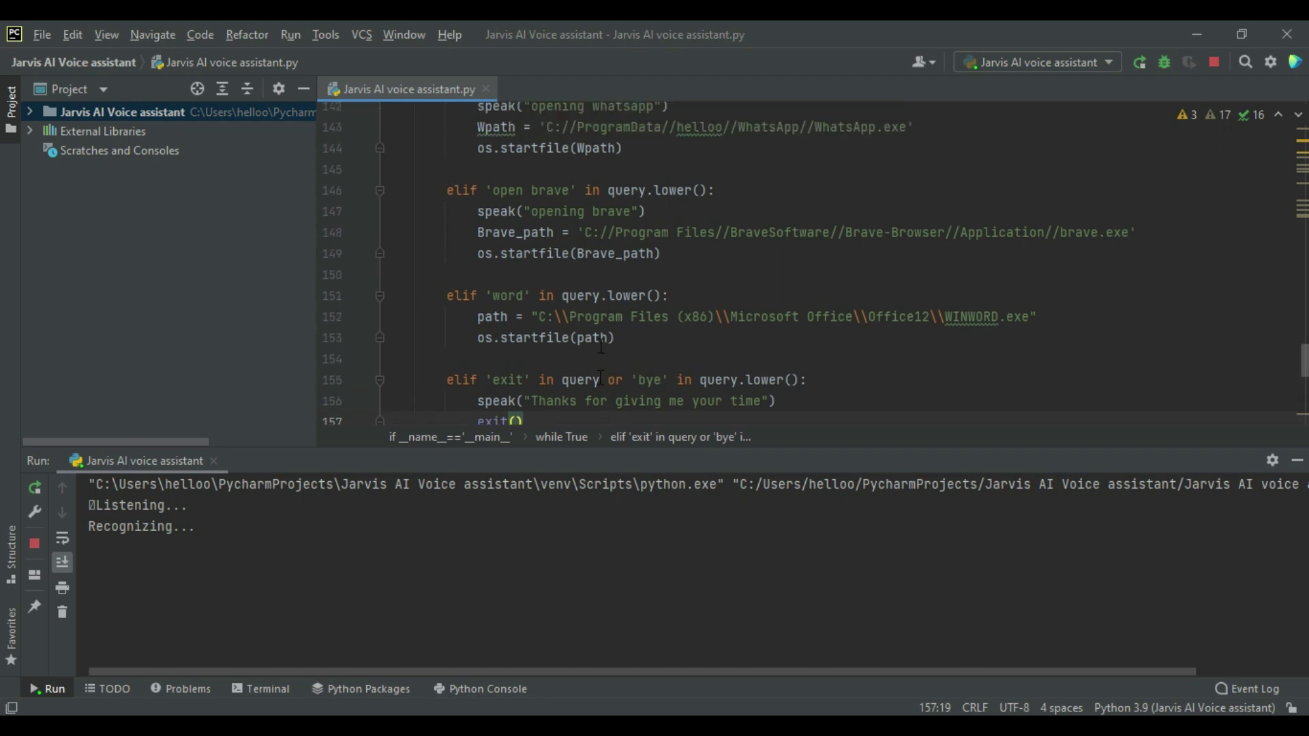
scroll(604, 319, "up", 2)
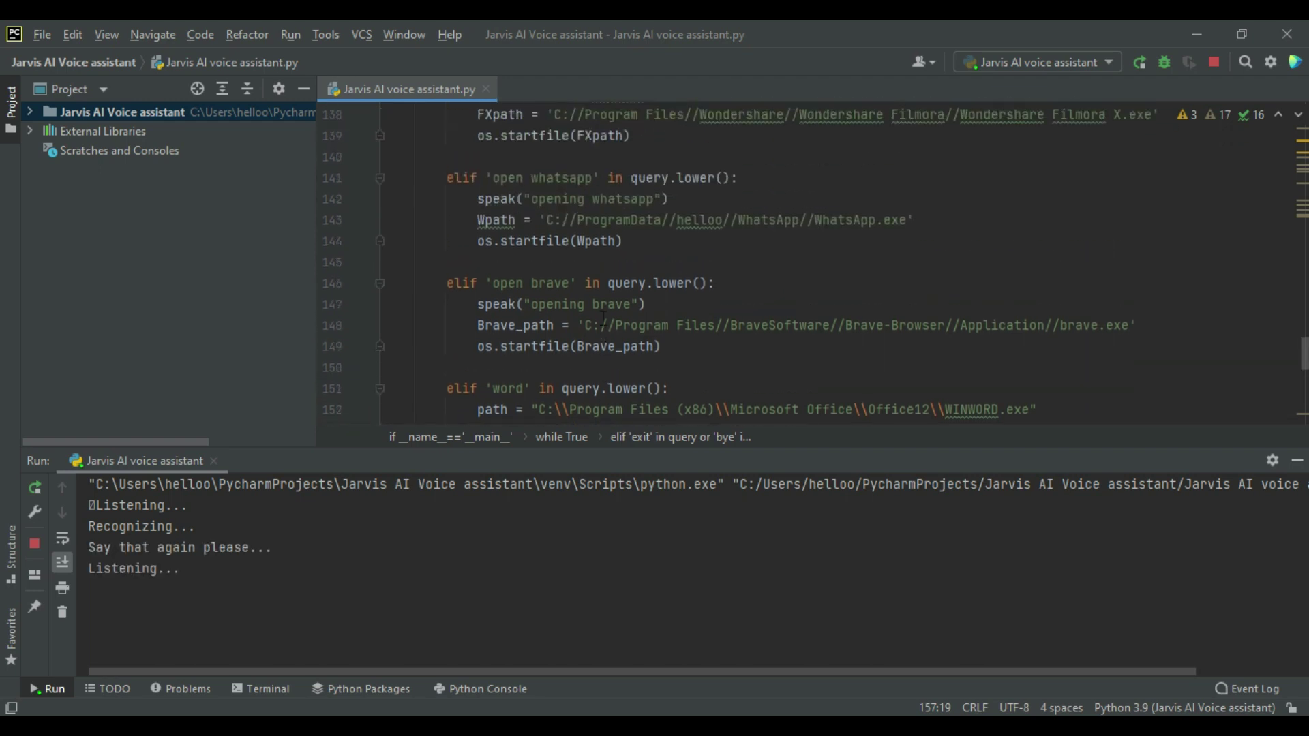